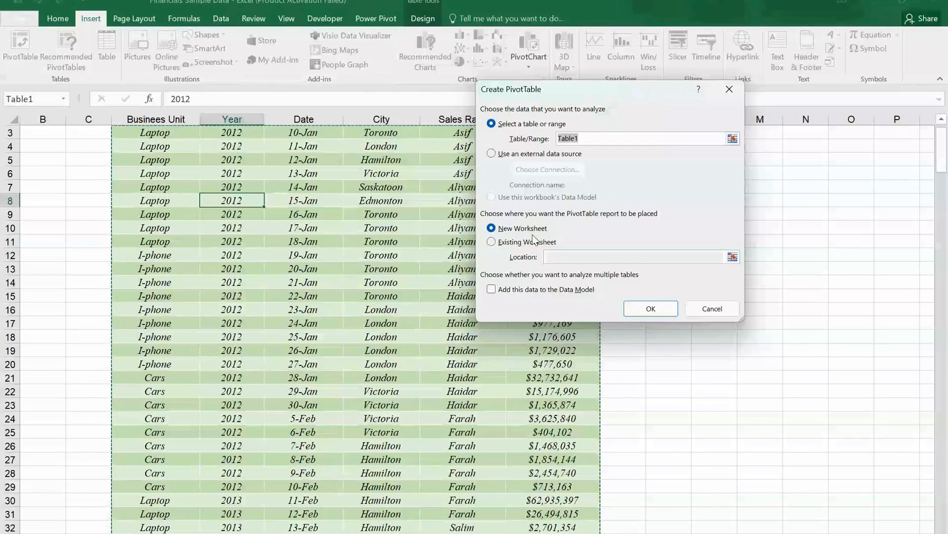
# Step: Create a PivotTable from Table1 on a new worksheet, with City as rows and the sum of Amount as values
pyautogui.click(652, 306)
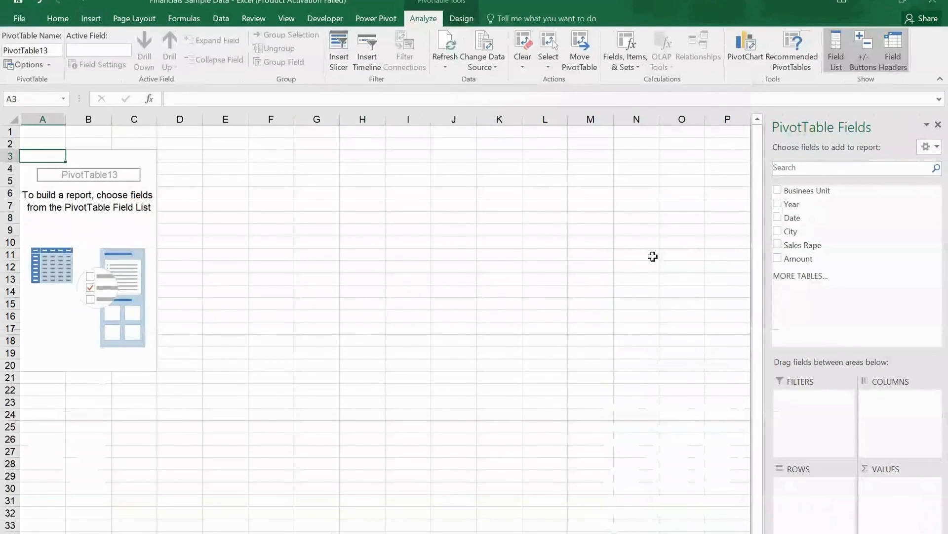
pyautogui.click(779, 231)
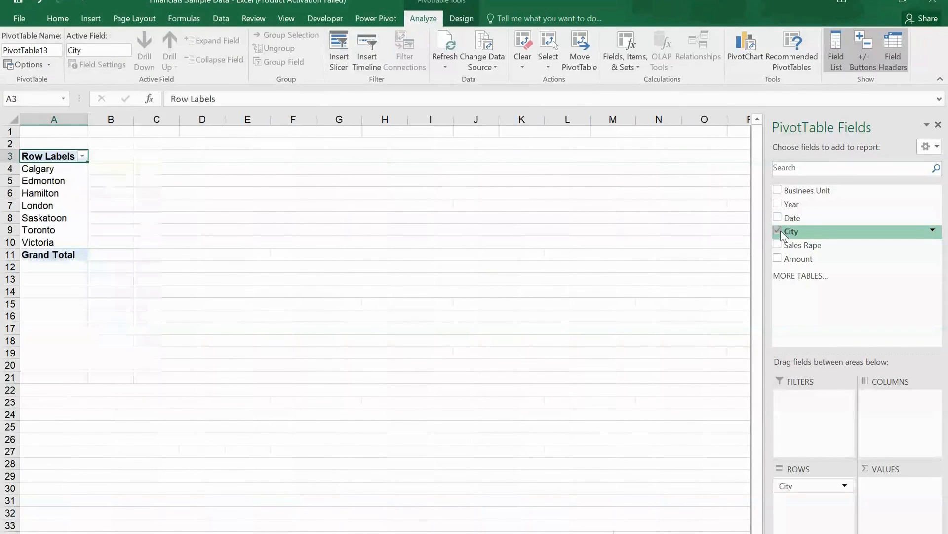
pyautogui.click(779, 259)
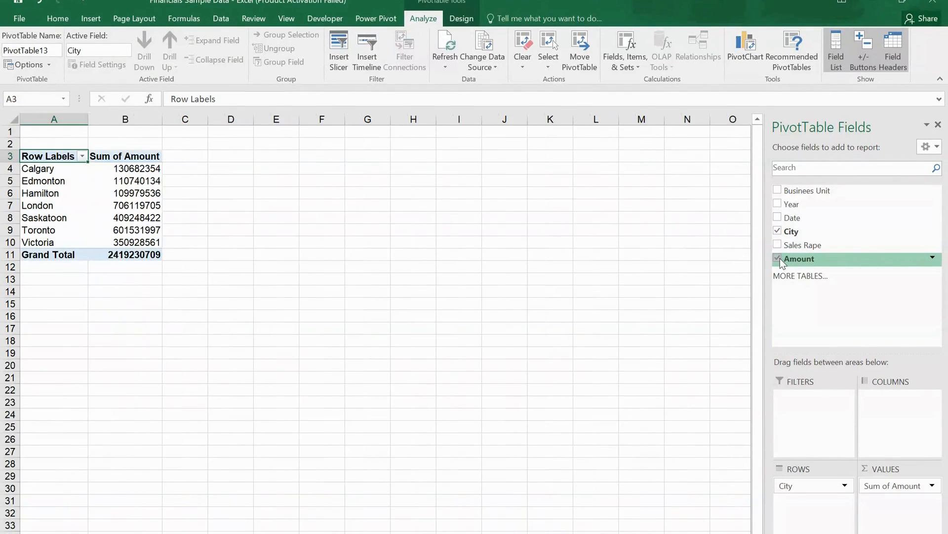
# Step: Format the Sum of Amount values in B4:B11 as Number with 0 decimal places and a thousands separator
pyautogui.click(155, 167)
pyautogui.moveTo(155, 167); pyautogui.dragTo(148, 255)
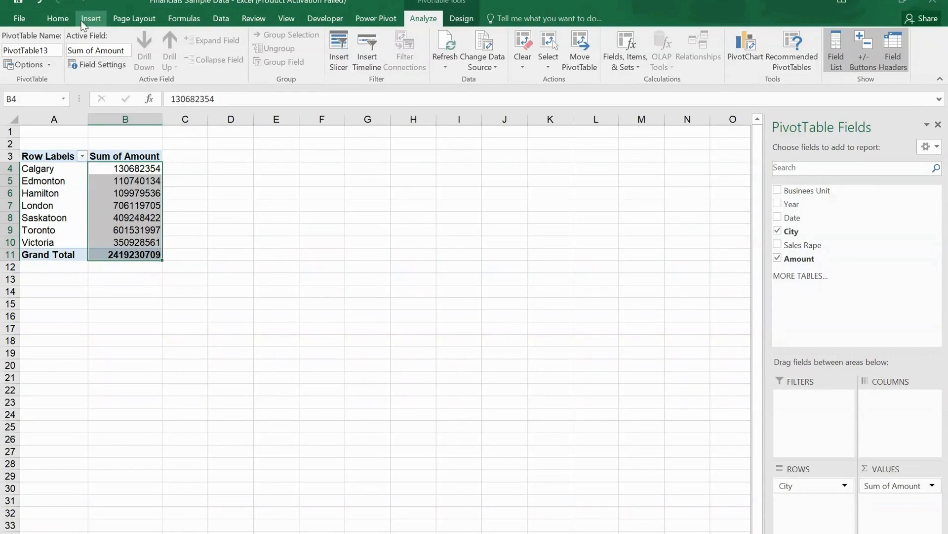
pyautogui.click(64, 25)
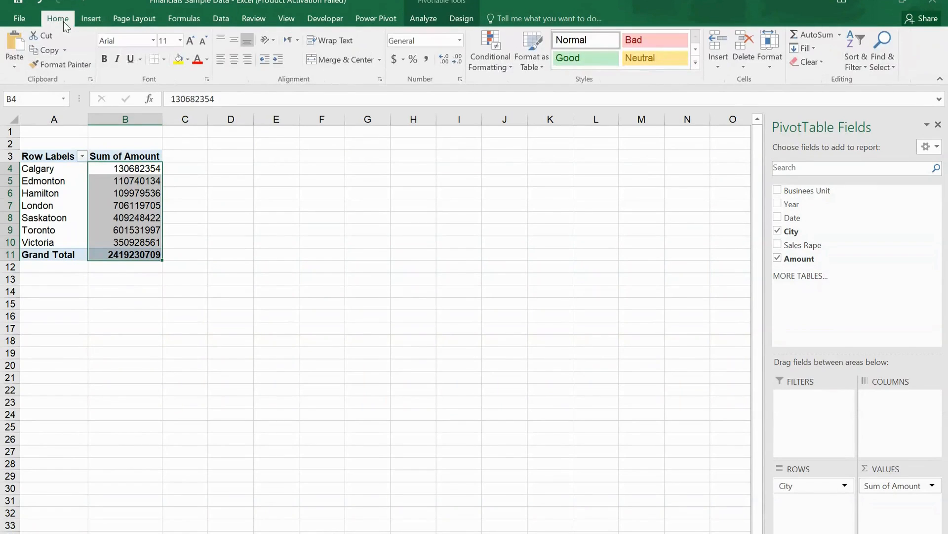
pyautogui.click(460, 42)
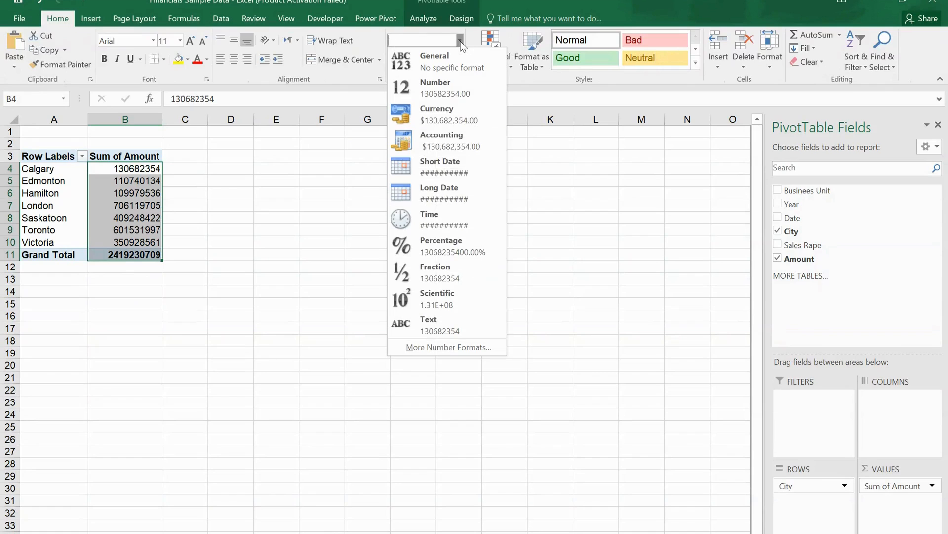
pyautogui.click(472, 89)
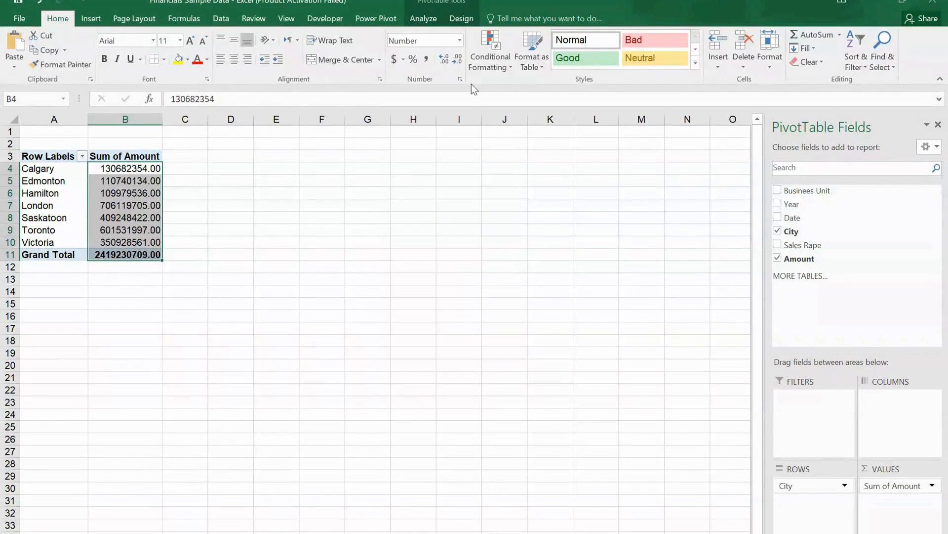
pyautogui.click(459, 58)
pyautogui.click(458, 58)
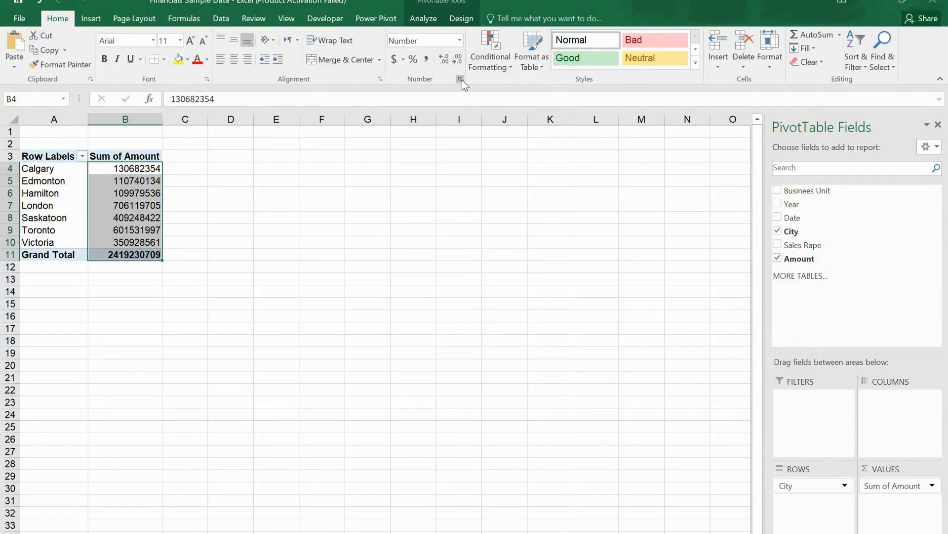
pyautogui.click(462, 79)
pyautogui.click(552, 150)
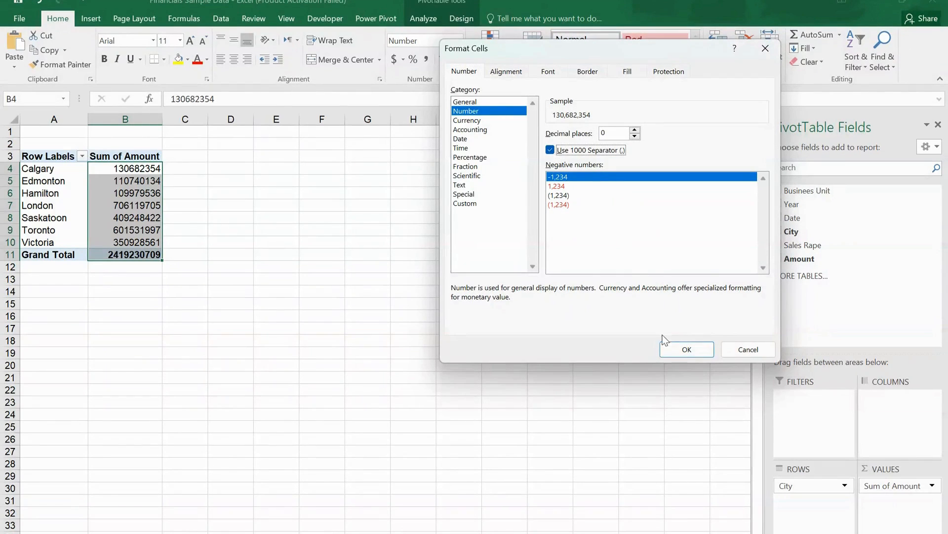
pyautogui.click(686, 350)
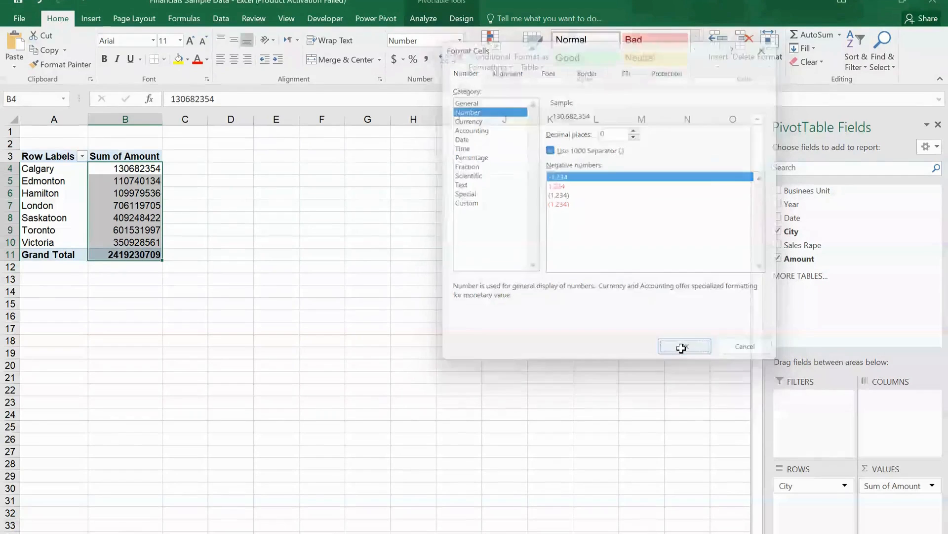
# Step: Copy the city PivotTable to cell D3 and widen columns D and E to fit its contents
pyautogui.moveTo(53, 155); pyautogui.dragTo(148, 256)
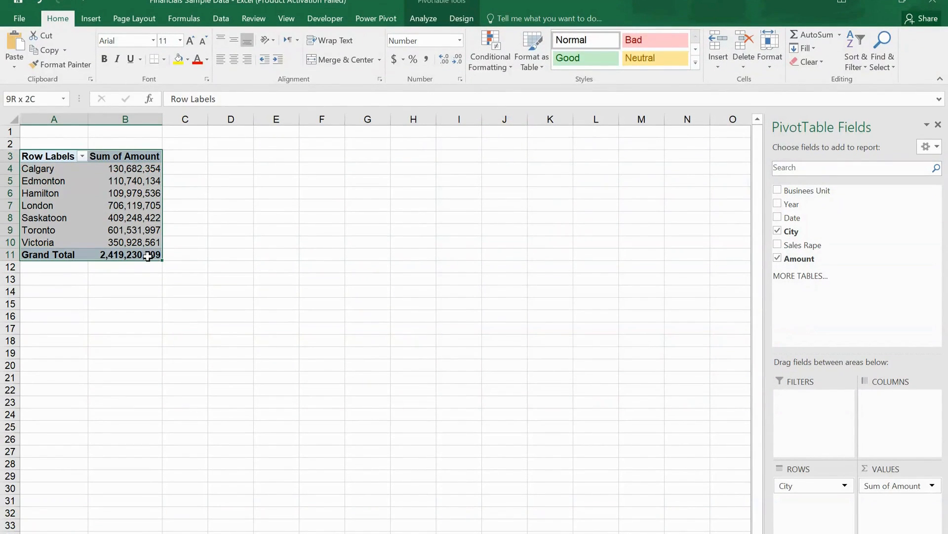
pyautogui.rightClick(137, 208)
pyautogui.click(157, 217)
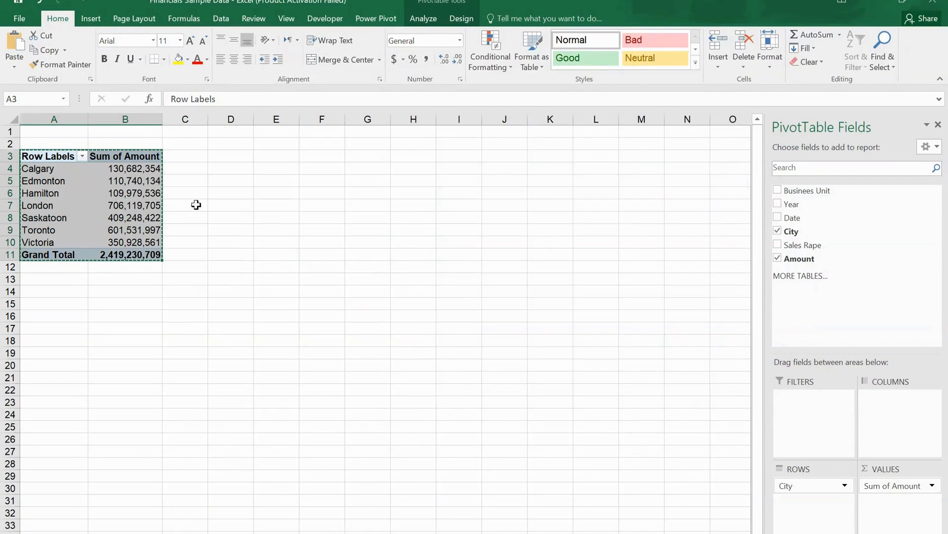
pyautogui.click(239, 157)
pyautogui.rightClick(241, 161)
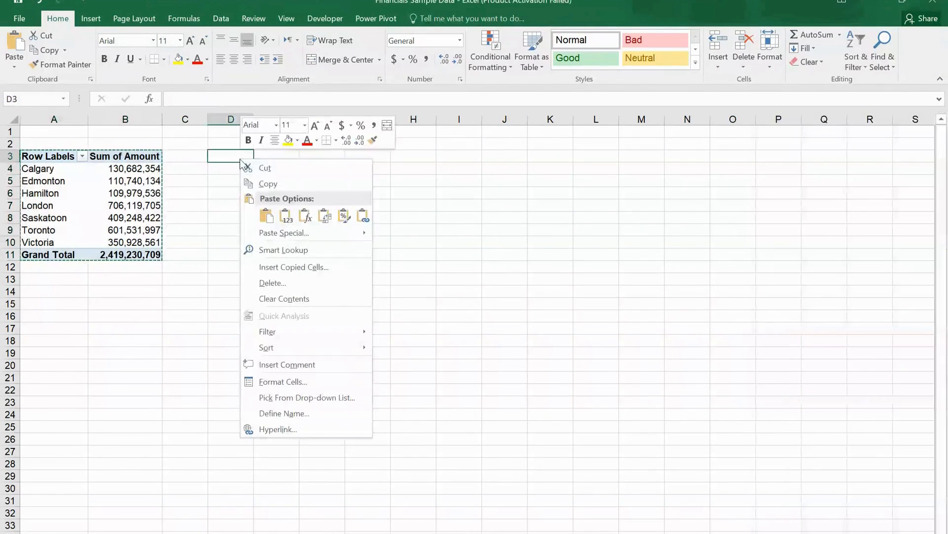
pyautogui.click(267, 216)
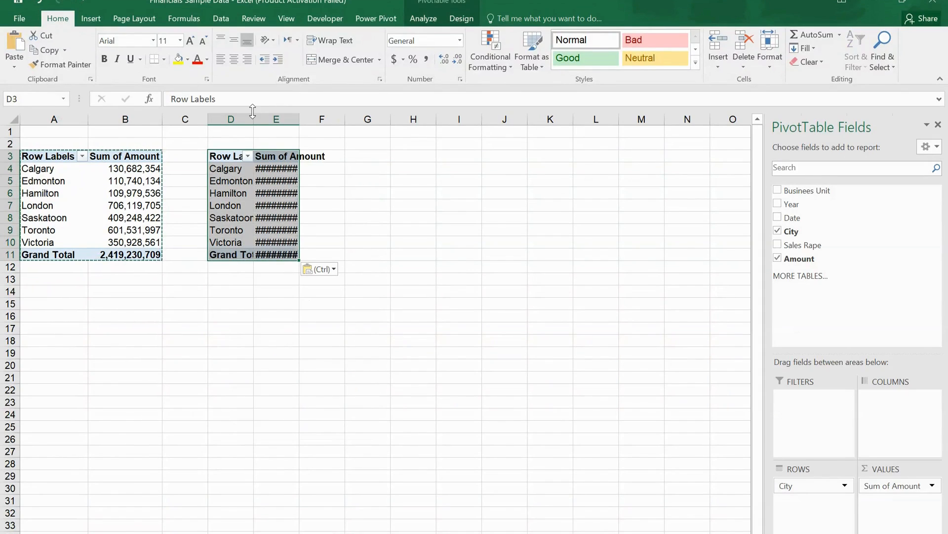
pyautogui.moveTo(253, 119); pyautogui.dragTo(386, 119)
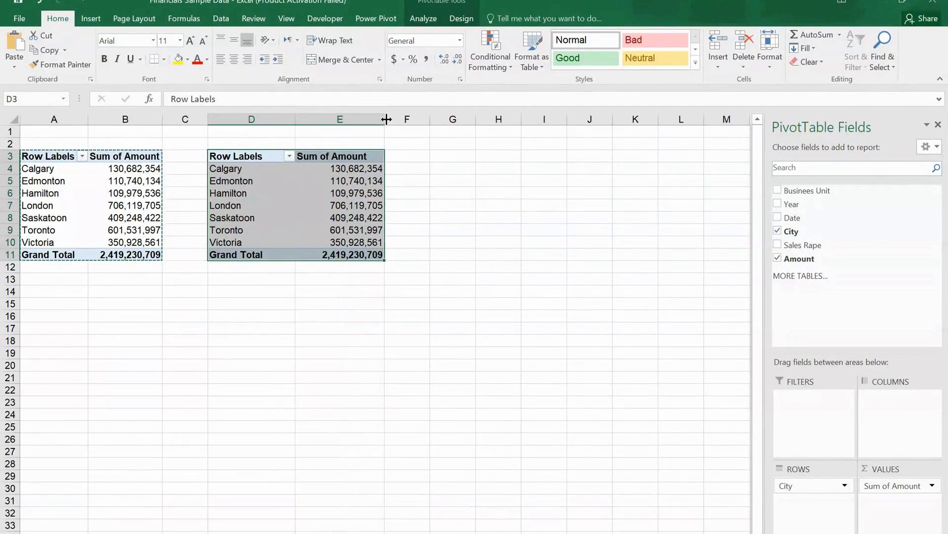
# Step: Replace City with Businees Unit as the row field of the PivotTable at D3
pyautogui.click(238, 164)
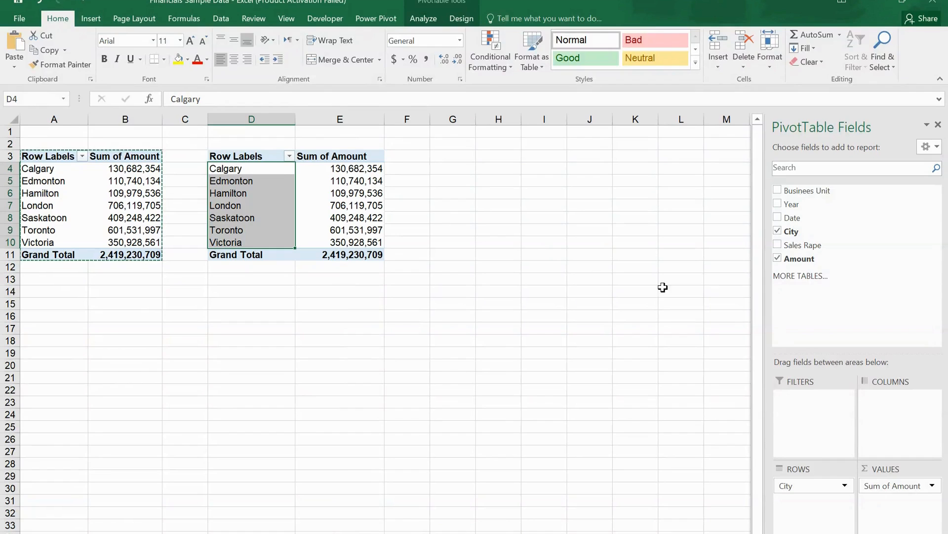
pyautogui.click(777, 231)
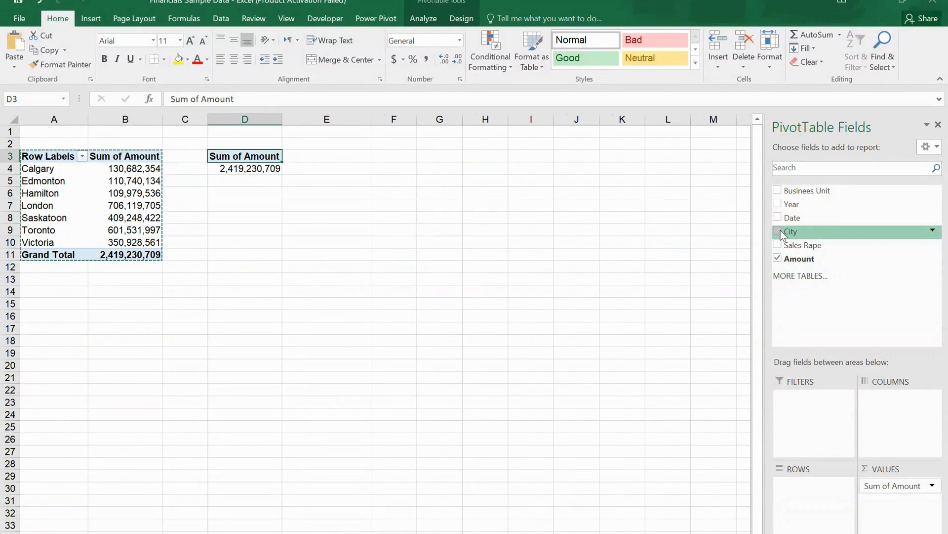
pyautogui.click(778, 190)
# Step: Copy the Businees Unit PivotTable to cell G3 and widen columns G and H to fit its contents
pyautogui.moveTo(237, 157); pyautogui.dragTo(314, 205)
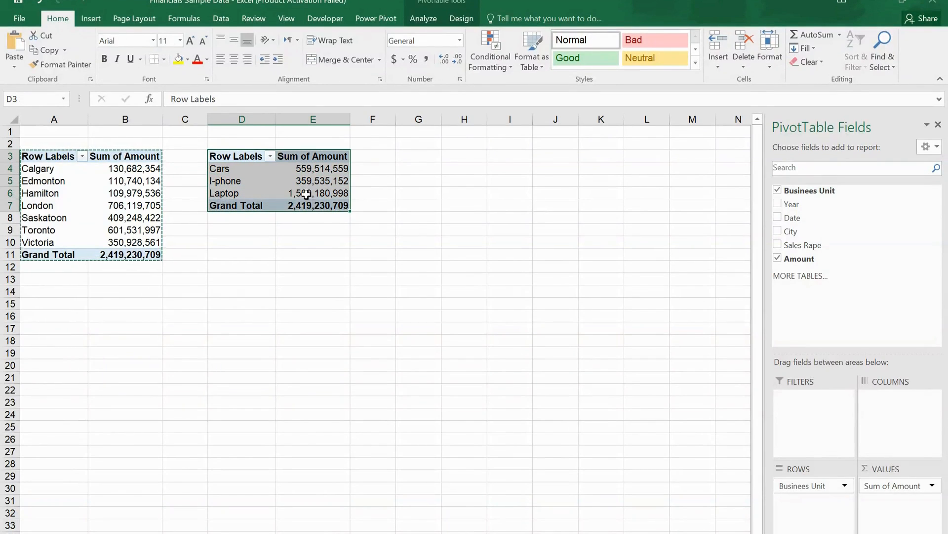
pyautogui.rightClick(306, 194)
pyautogui.click(327, 203)
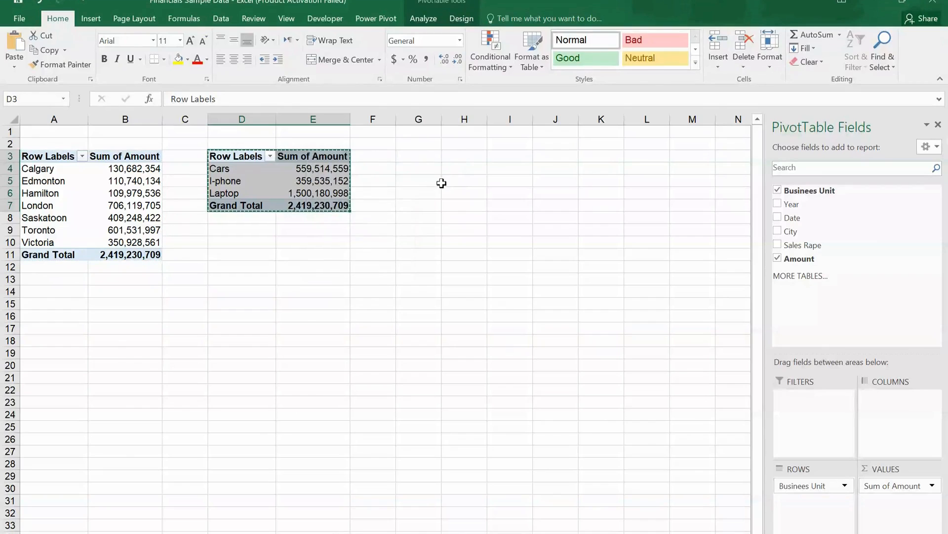
pyautogui.click(424, 156)
pyautogui.rightClick(424, 156)
pyautogui.click(449, 212)
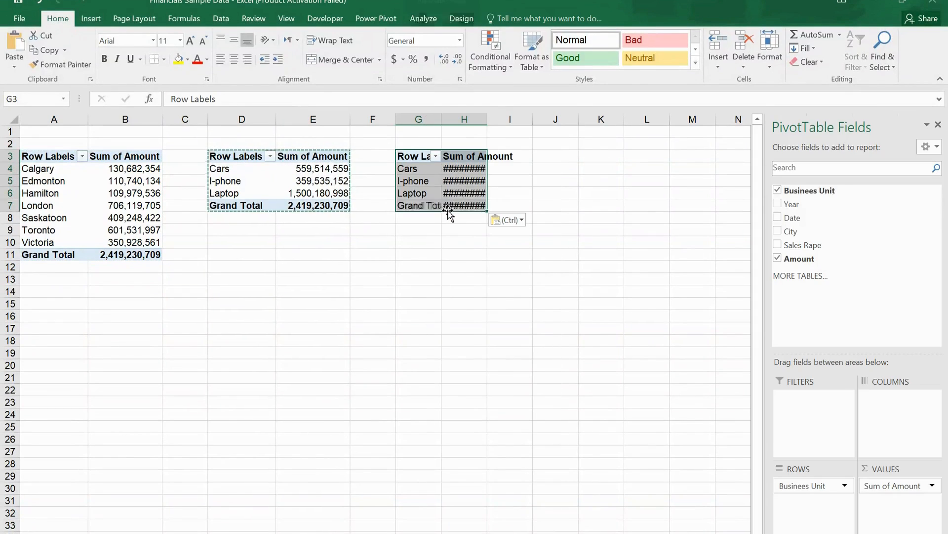
pyautogui.moveTo(439, 115); pyautogui.dragTo(568, 119)
# Step: Replace Businees Unit with Sales Rape as the row field of the PivotTable at G3
pyautogui.click(433, 156)
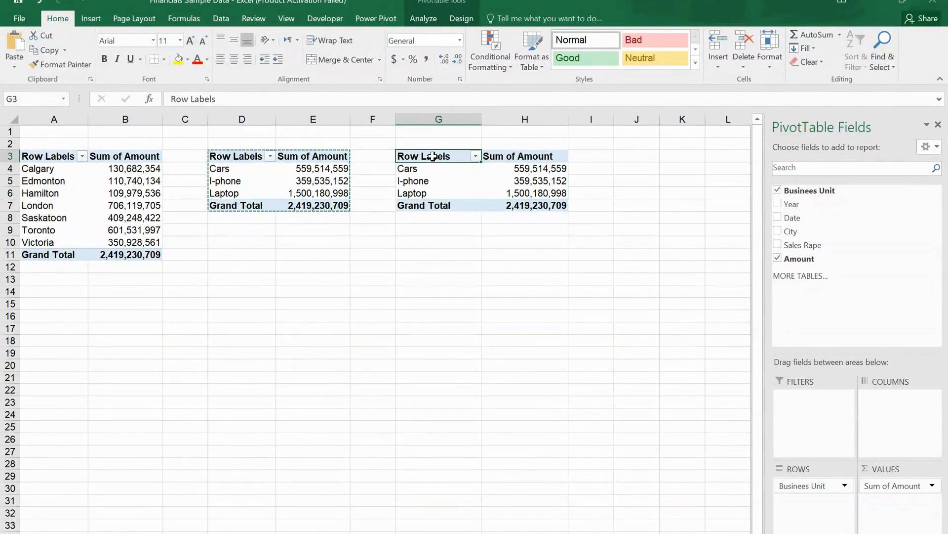
pyautogui.click(435, 161)
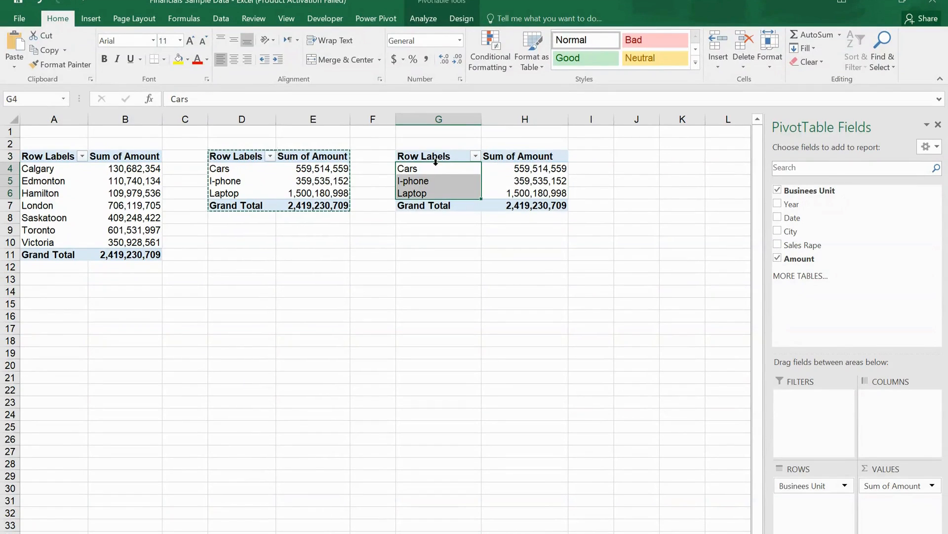
pyautogui.click(778, 190)
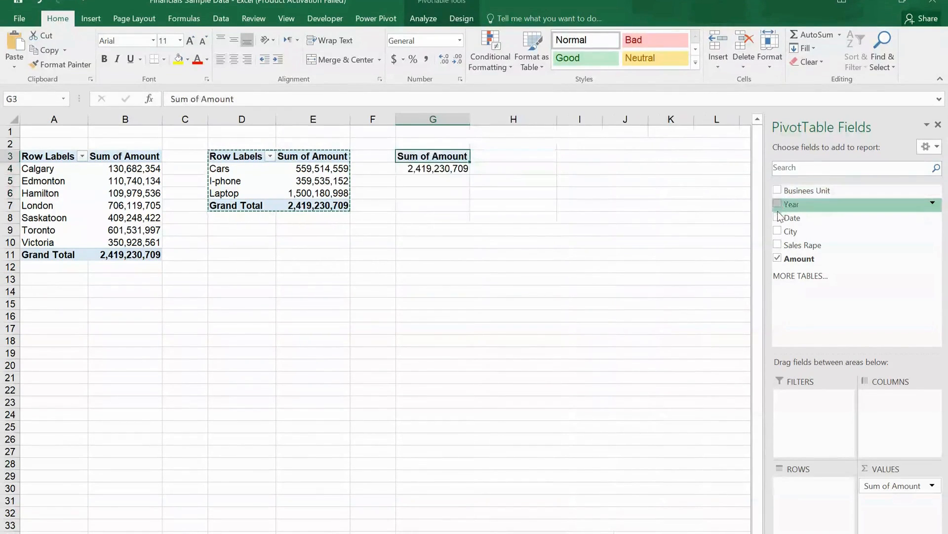
pyautogui.click(778, 245)
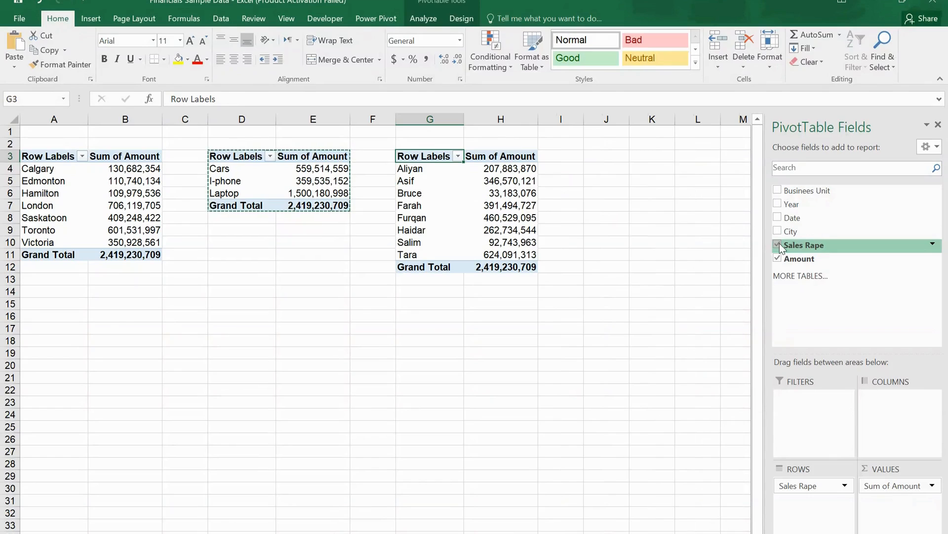
# Step: Copy the Sales Rape PivotTable to cell J3 and widen columns J and K to fit its contents
pyautogui.moveTo(434, 155); pyautogui.dragTo(536, 267)
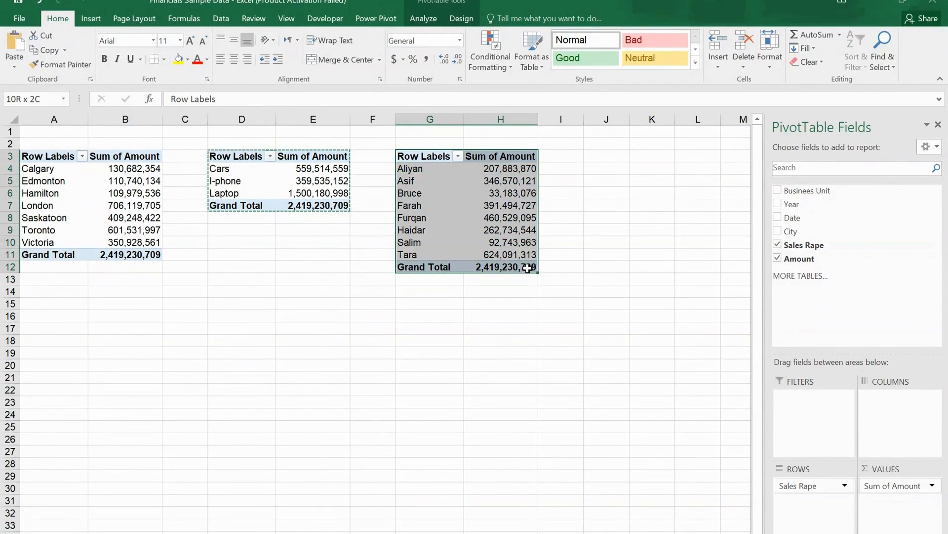
pyautogui.rightClick(499, 237)
pyautogui.click(516, 245)
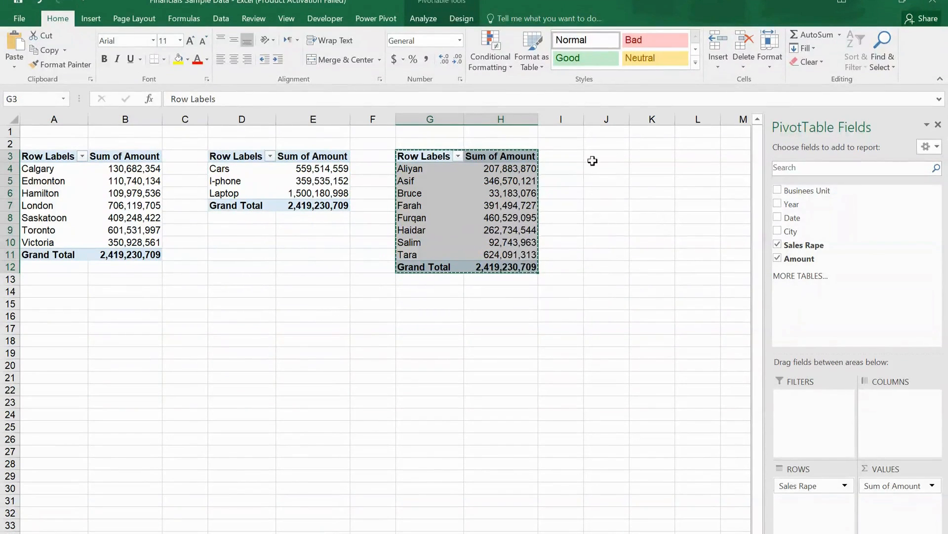
pyautogui.click(610, 155)
pyautogui.rightClick(612, 157)
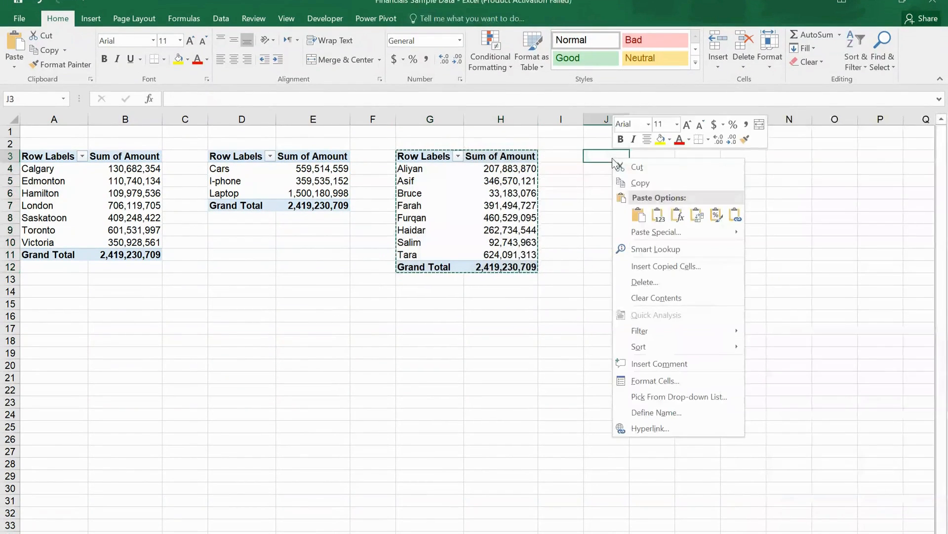
pyautogui.click(638, 214)
pyautogui.moveTo(641, 118); pyautogui.dragTo(730, 118)
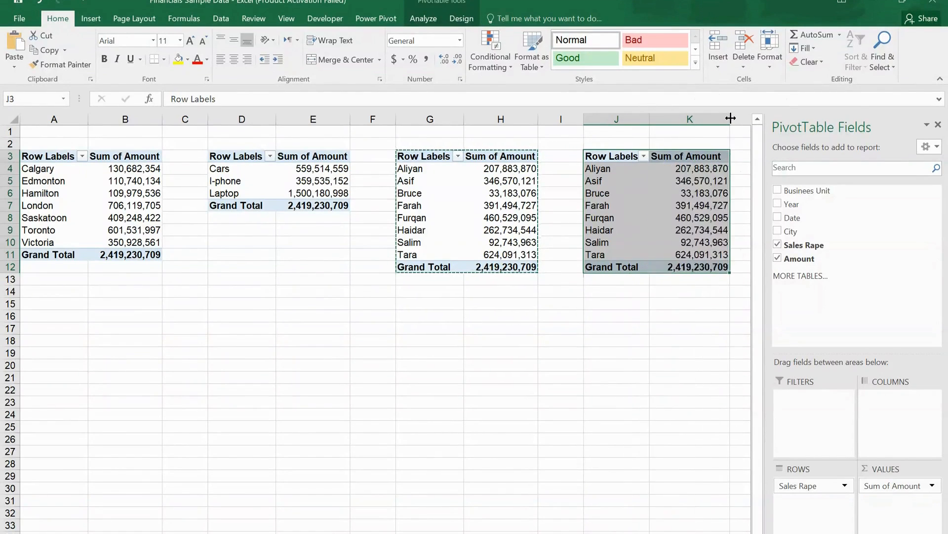
# Step: Replace Sales Rape with Date in the PivotTable at J3 and remove the Date row field, keeping only Months
pyautogui.click(613, 175)
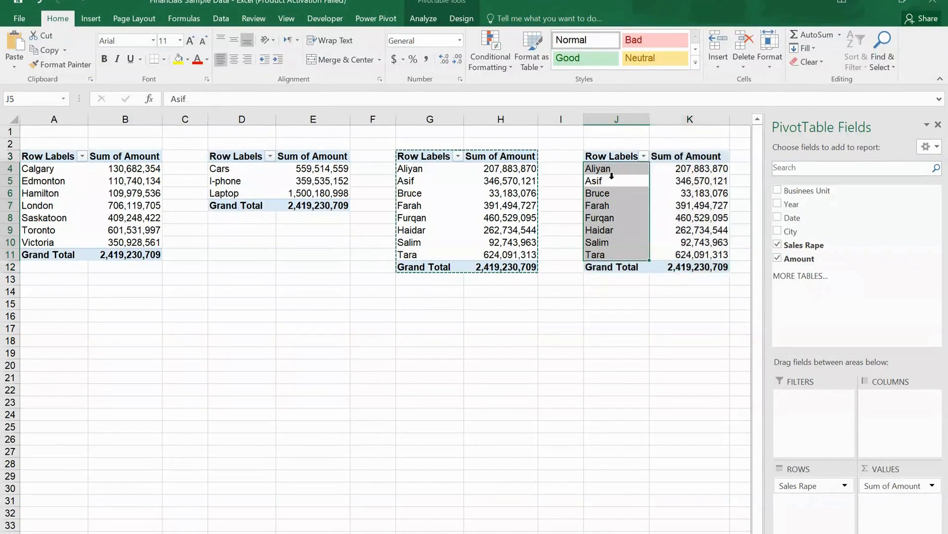
pyautogui.click(778, 243)
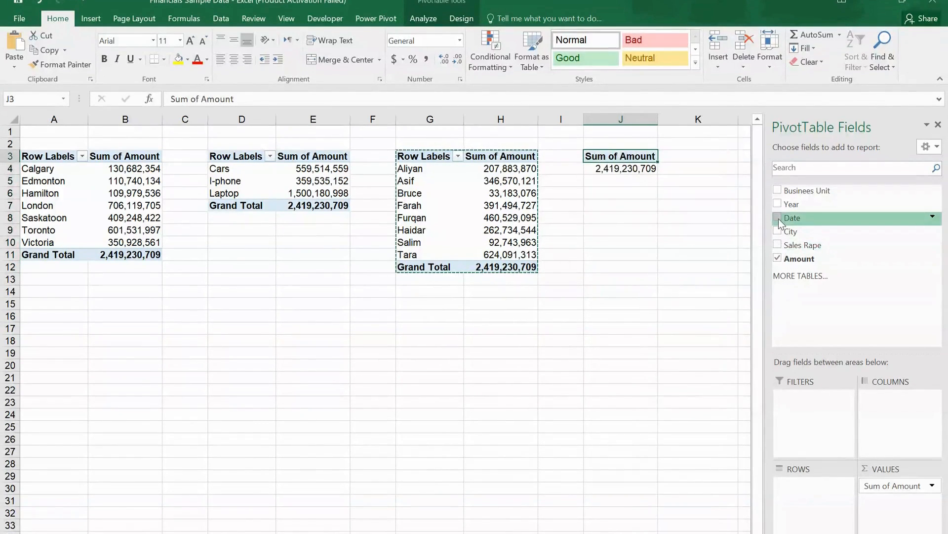
pyautogui.click(778, 218)
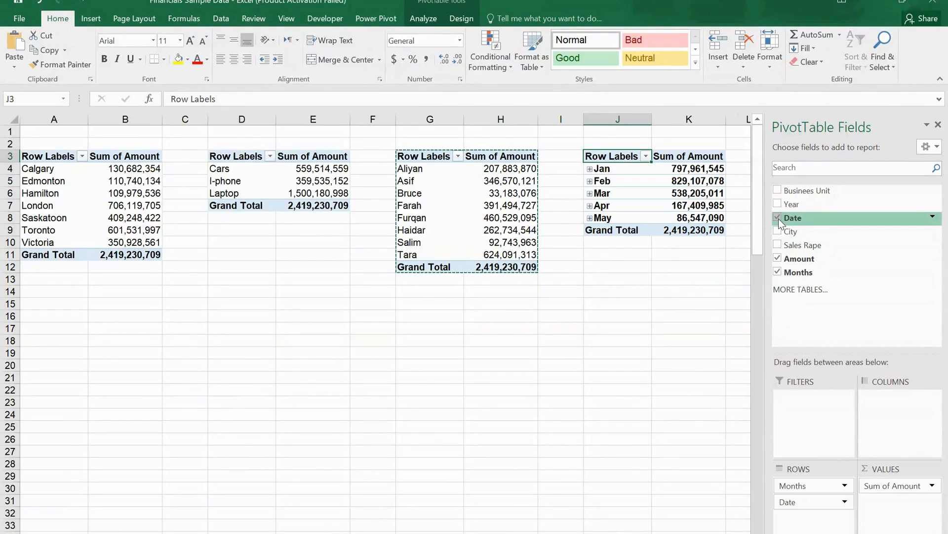
pyautogui.click(619, 195)
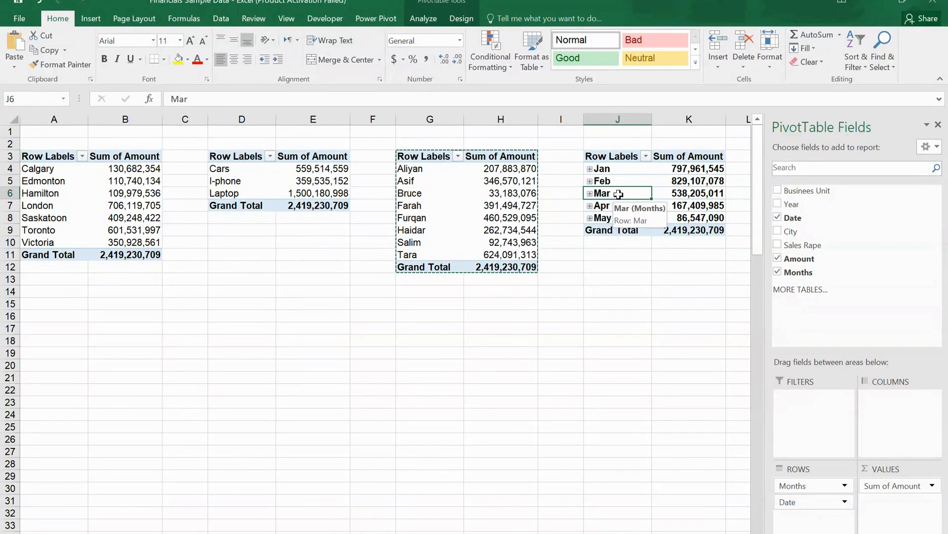
pyautogui.click(844, 502)
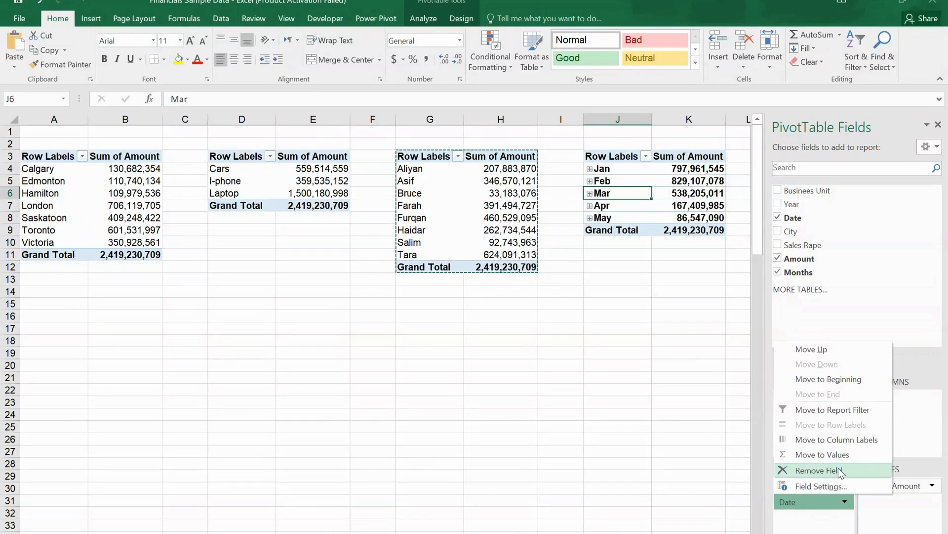
pyautogui.click(840, 472)
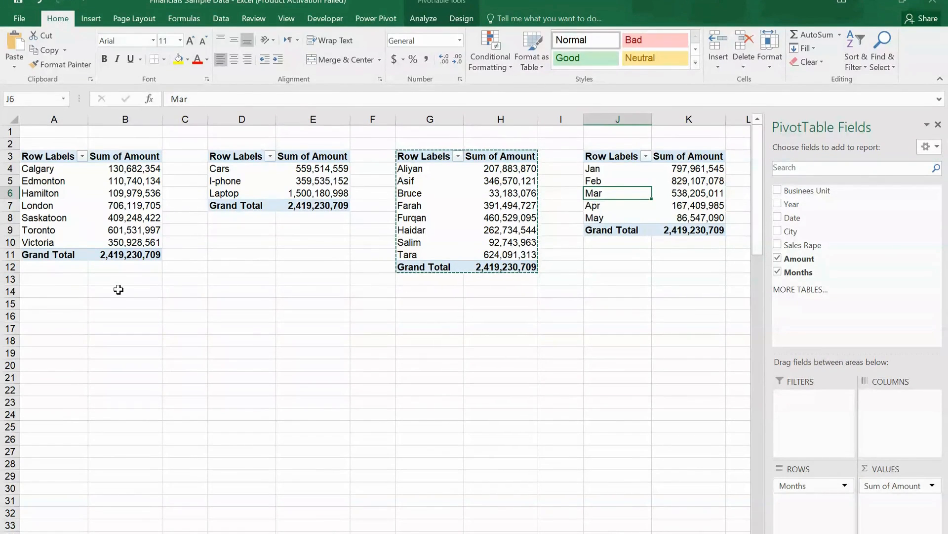
# Step: Rename the PivotTable at A3, which summarizes amounts by city, to City
pyautogui.click(38, 170)
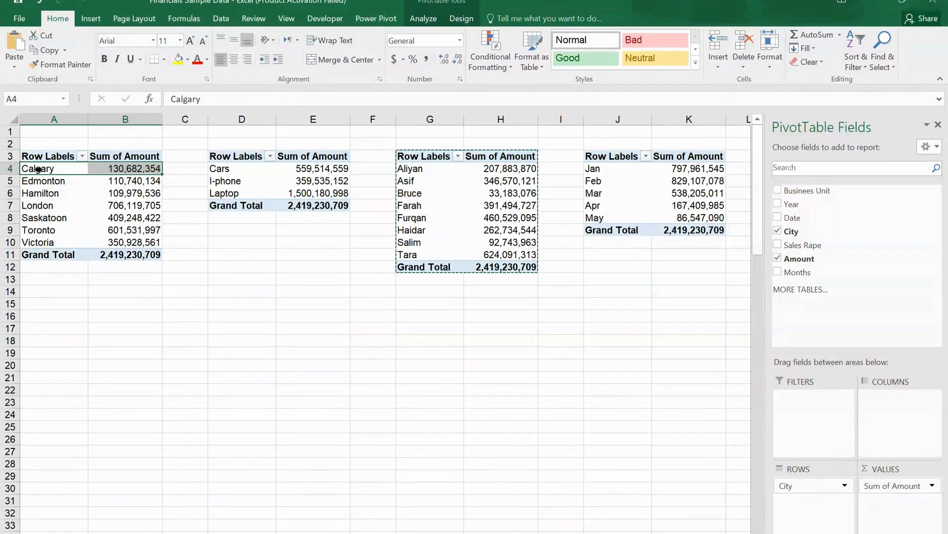
pyautogui.click(434, 17)
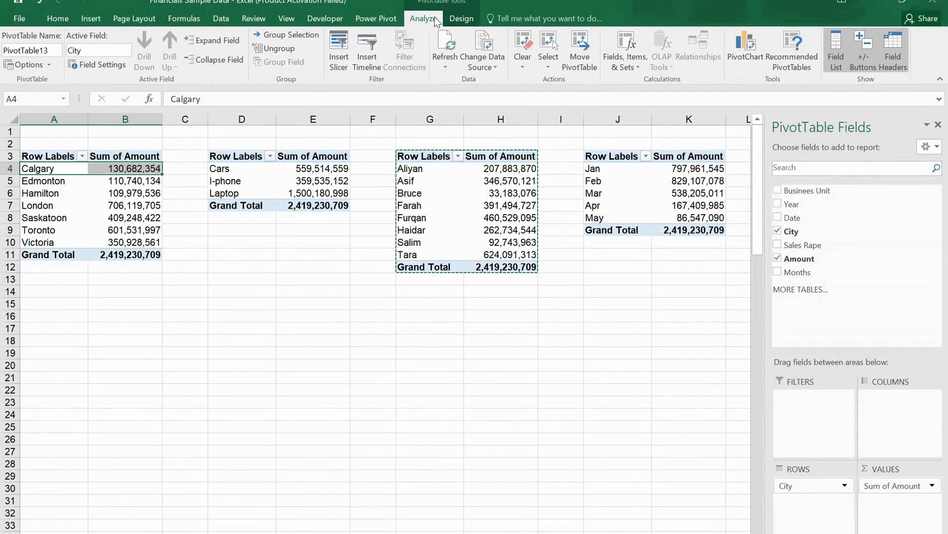
pyautogui.click(53, 50)
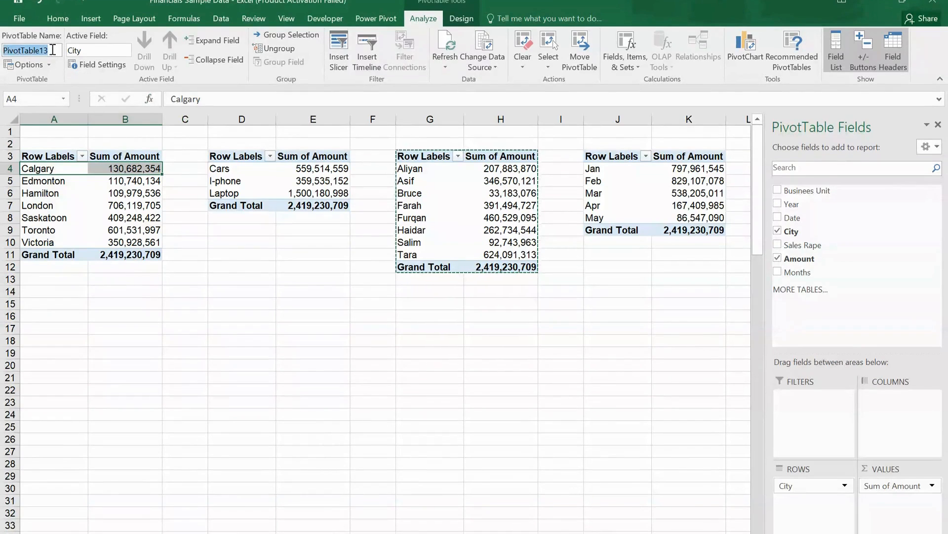
pyautogui.write('City')
# Step: Give the Businees Unit PivotTable at D3 a new PivotTable name
pyautogui.click(252, 173)
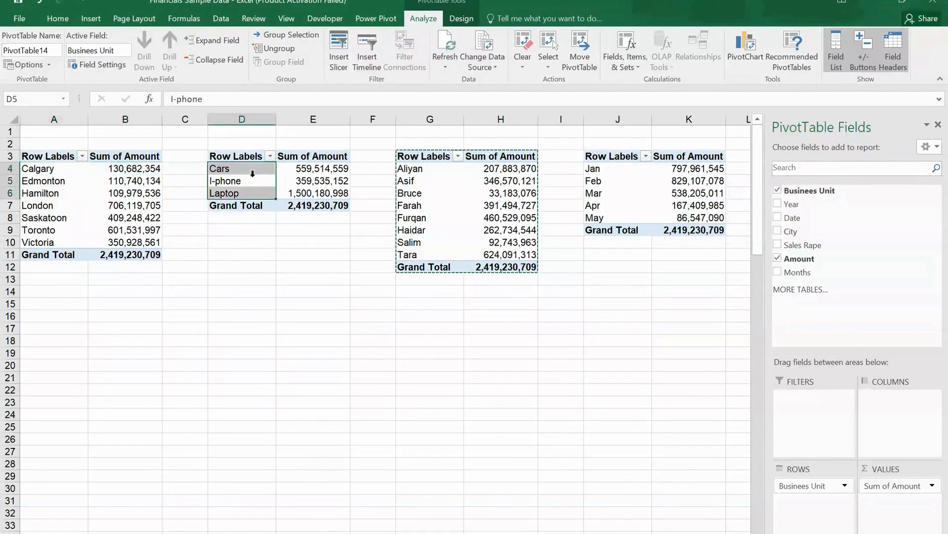
pyautogui.click(51, 49)
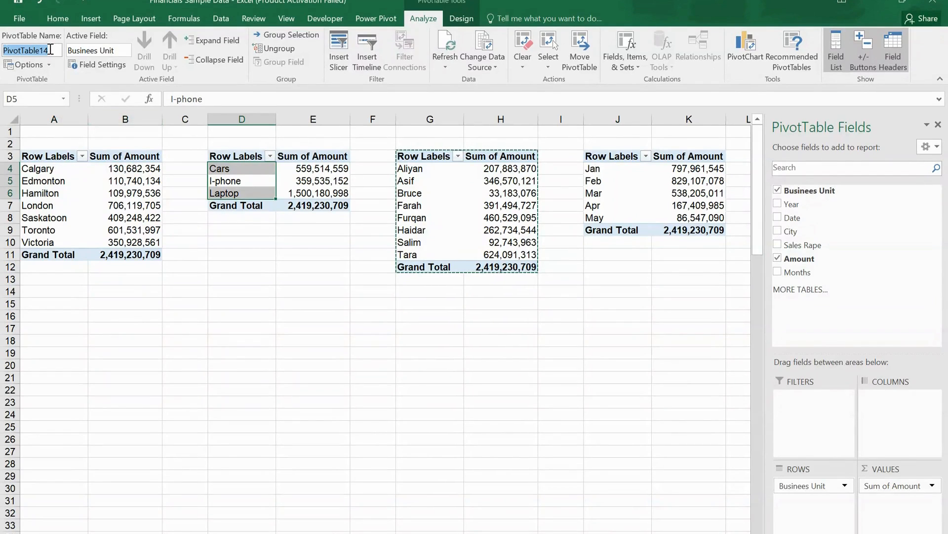
pyautogui.write('Product')
pyautogui.click(413, 205)
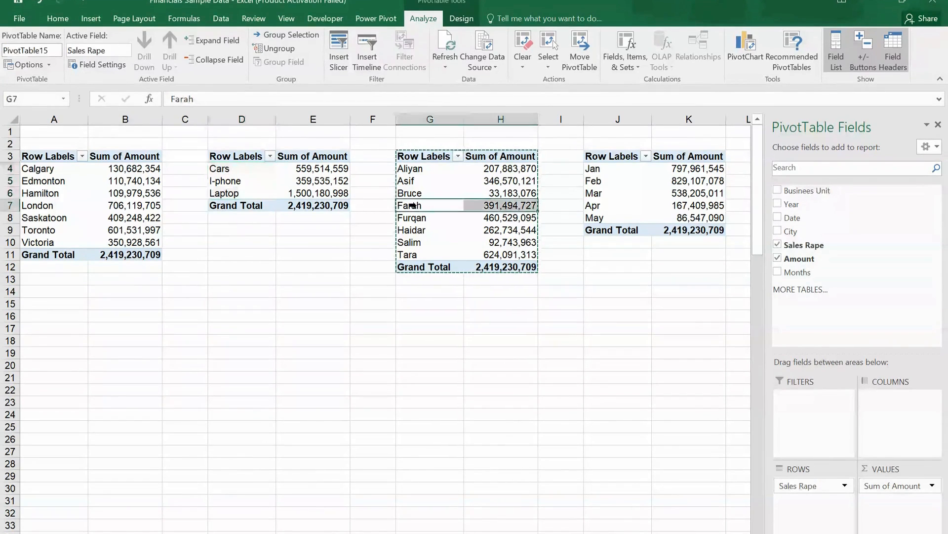
# Step: Insert a basic 2-D line PivotChart from the City PivotTable in A3:B11
pyautogui.click(33, 180)
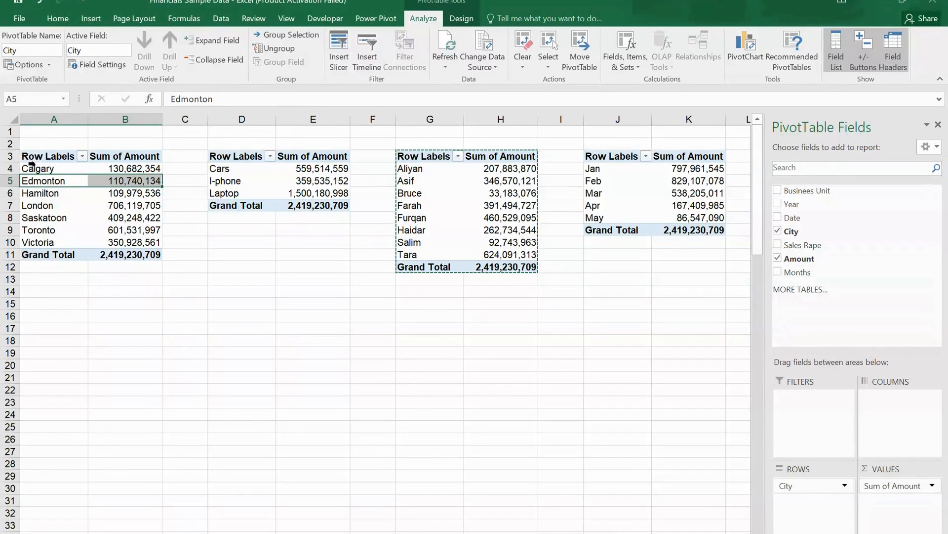
pyautogui.moveTo(34, 157); pyautogui.dragTo(112, 252)
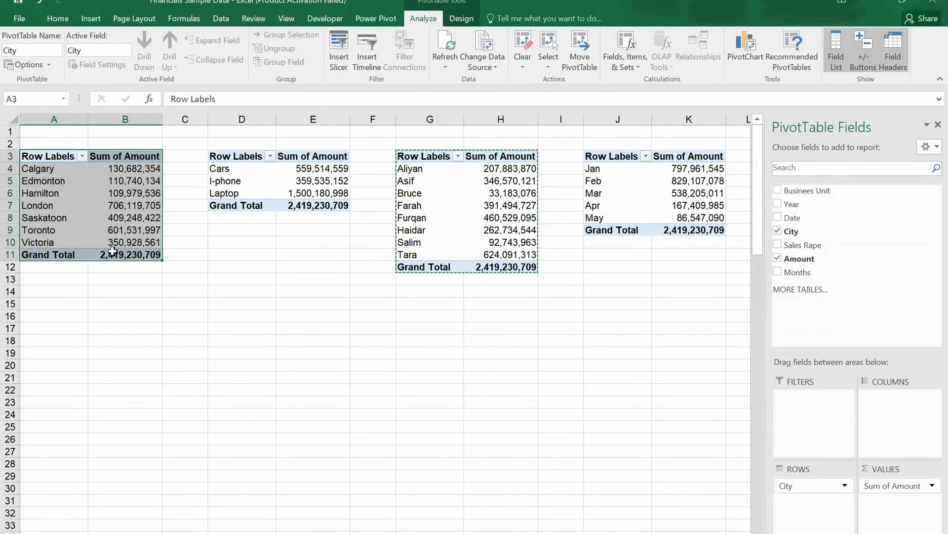
pyautogui.click(90, 21)
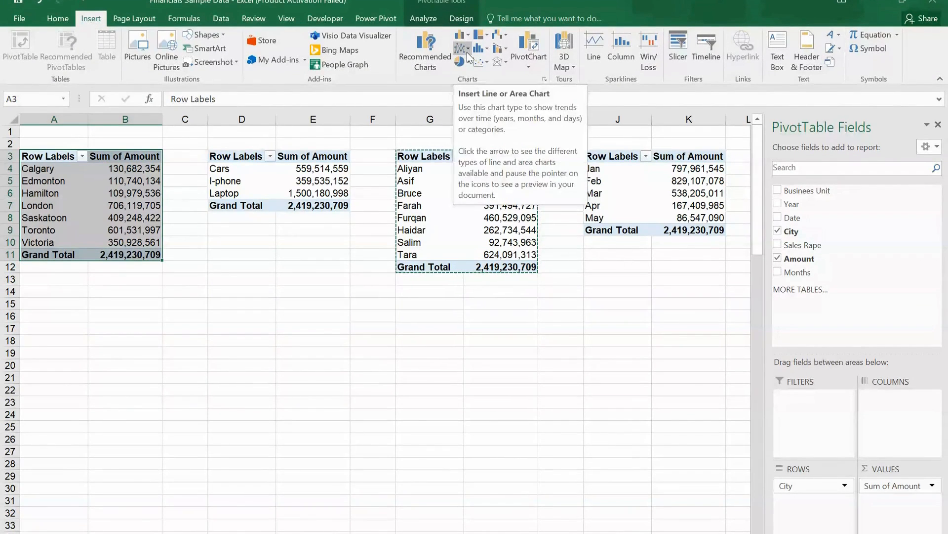
pyautogui.click(466, 52)
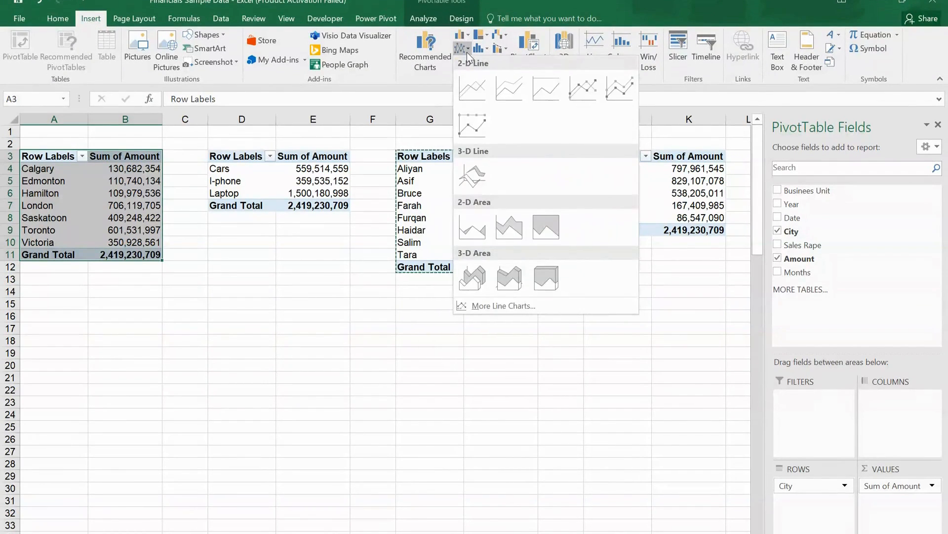
pyautogui.click(475, 84)
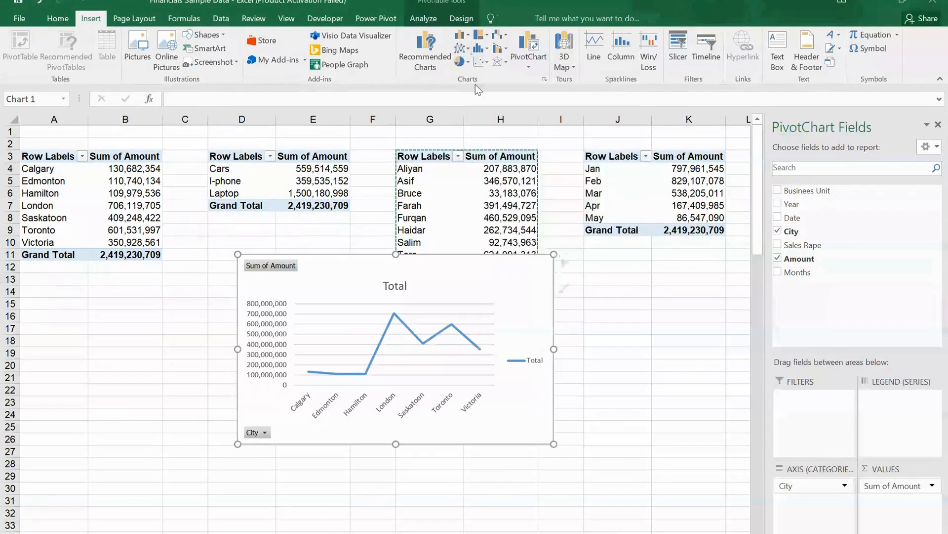
# Step: Hide all field buttons on the city line chart and delete its legend
pyautogui.rightClick(281, 268)
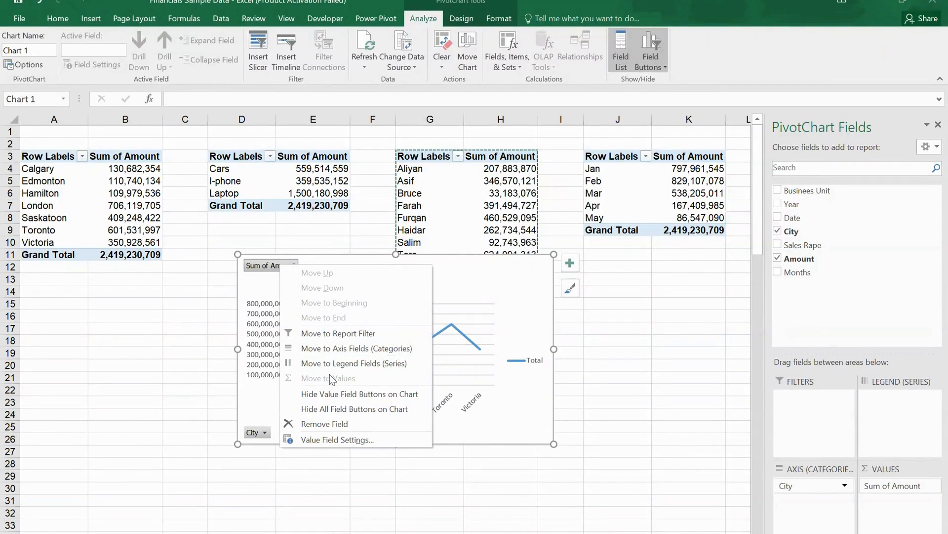
pyautogui.click(341, 410)
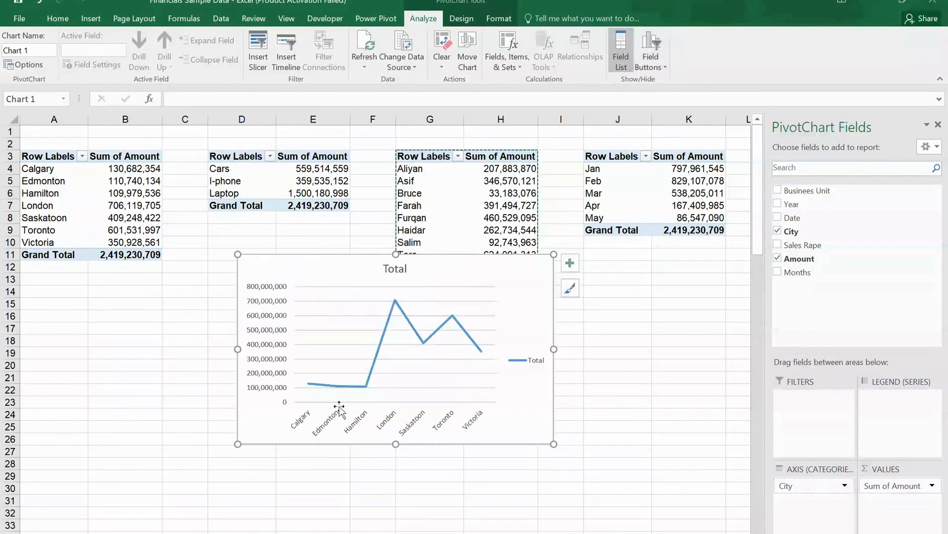
pyautogui.click(533, 364)
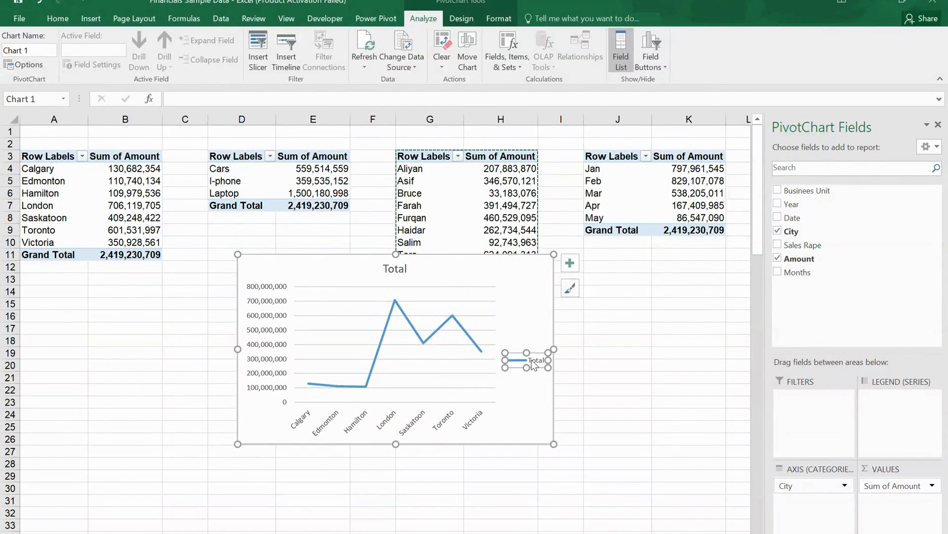
pyautogui.rightClick(532, 361)
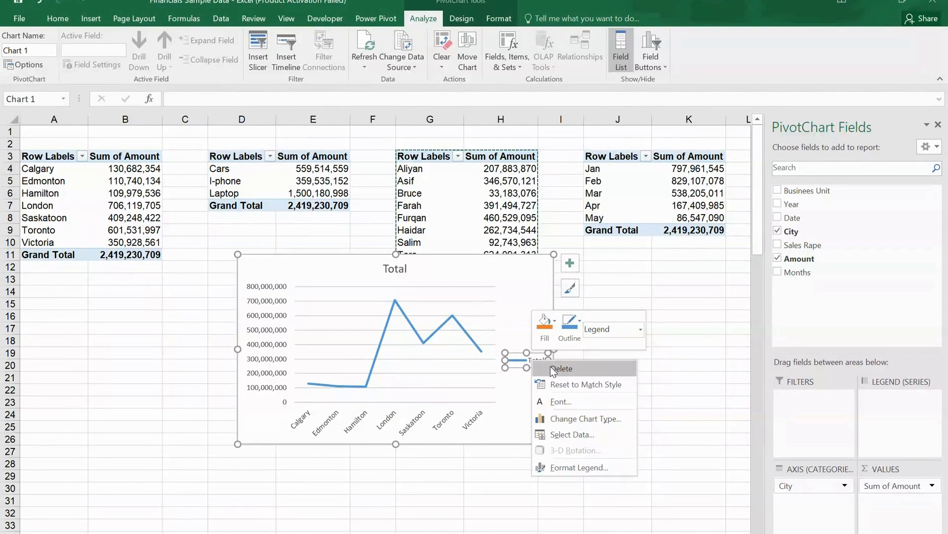
pyautogui.click(550, 366)
# Step: Delete the vertical value axis from the city line chart
pyautogui.click(269, 291)
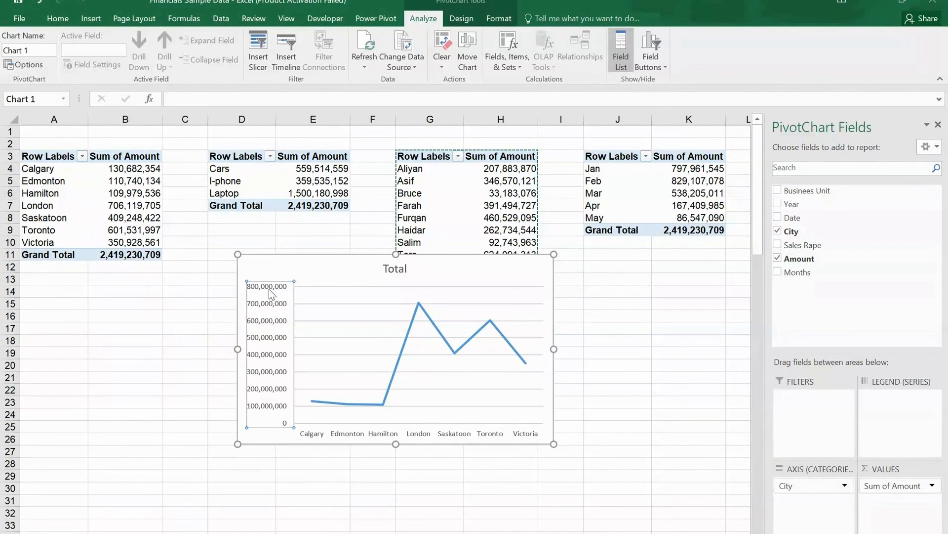
pyautogui.doubleClick(268, 291)
pyautogui.rightClick(269, 291)
pyautogui.click(346, 296)
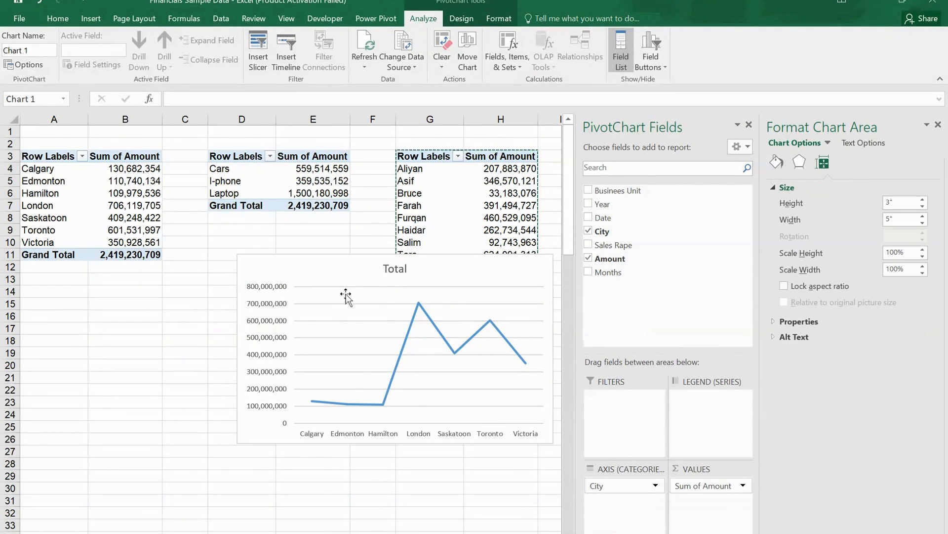
# Step: Replace the line chart's title with Sales By City
pyautogui.click(406, 267)
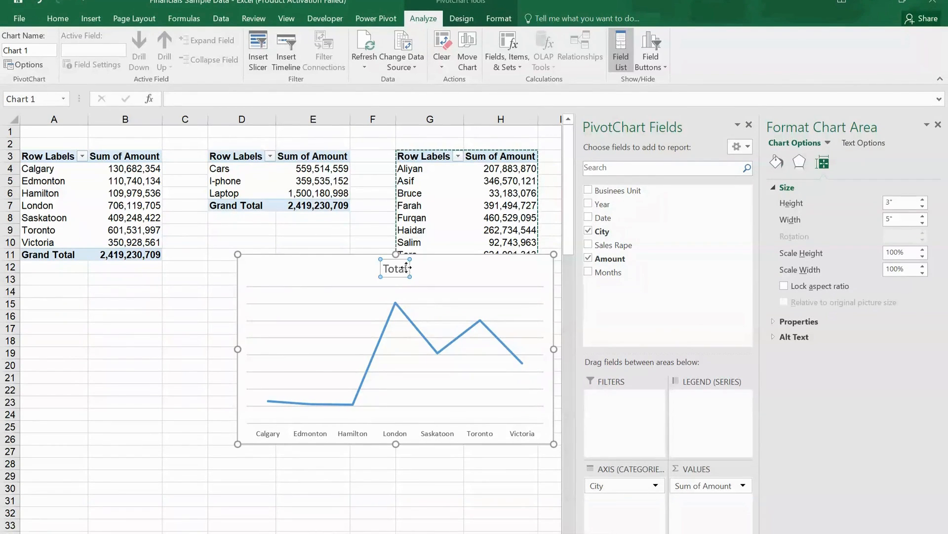
pyautogui.press('BackSpace')
pyautogui.press('BackSpace')
pyautogui.press('BackSpace')
pyautogui.press('BackSpace')
pyautogui.press('BackSpace')
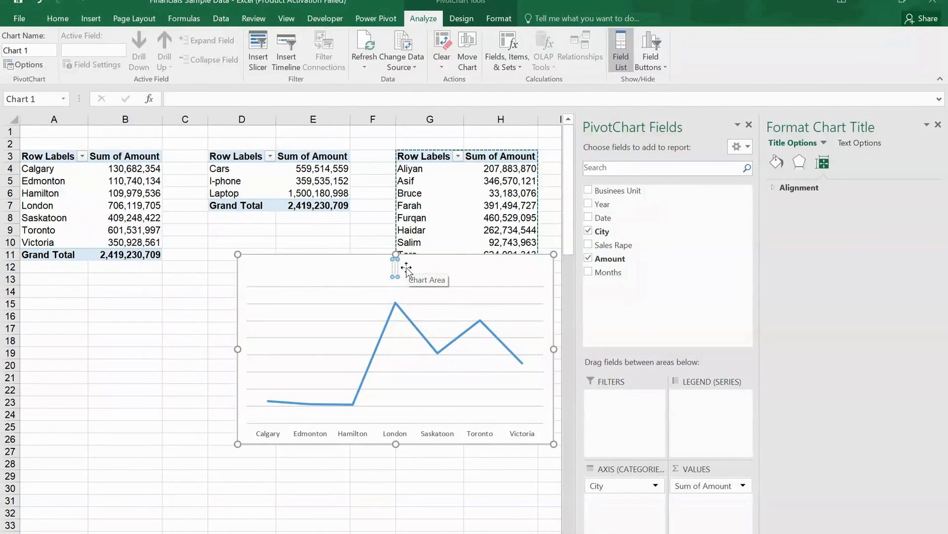
pyautogui.write('Sales by City')
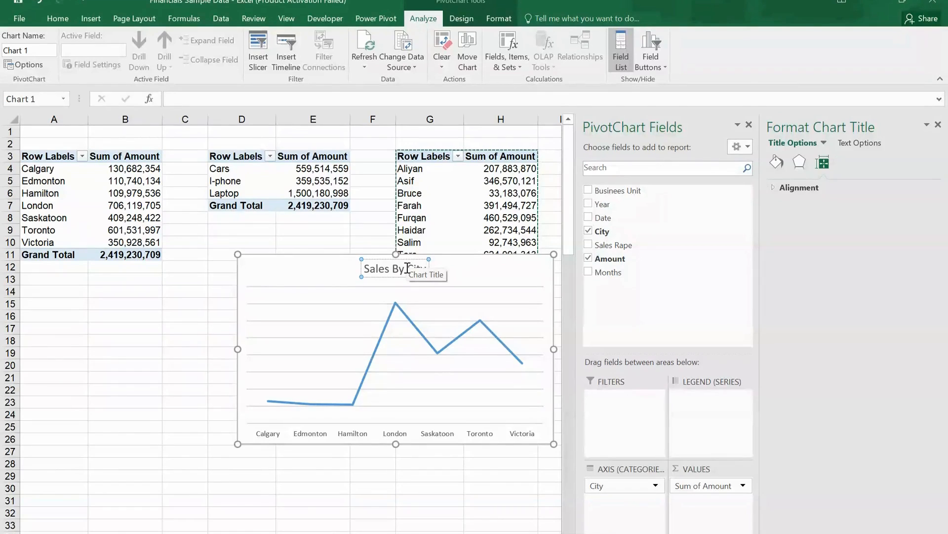
pyautogui.click(497, 270)
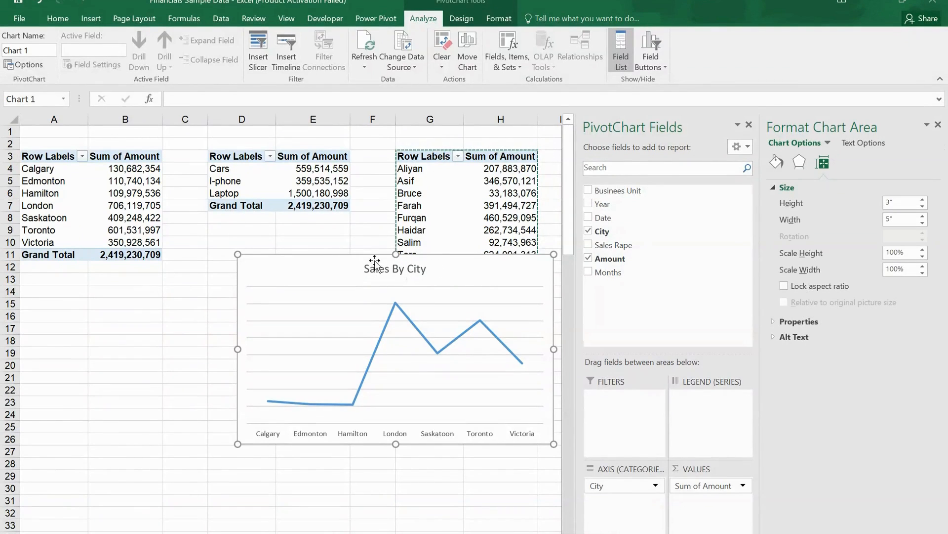
# Step: Cut the Sales By City chart and paste it at cell A2 of the blank worksheet
pyautogui.rightClick(366, 255)
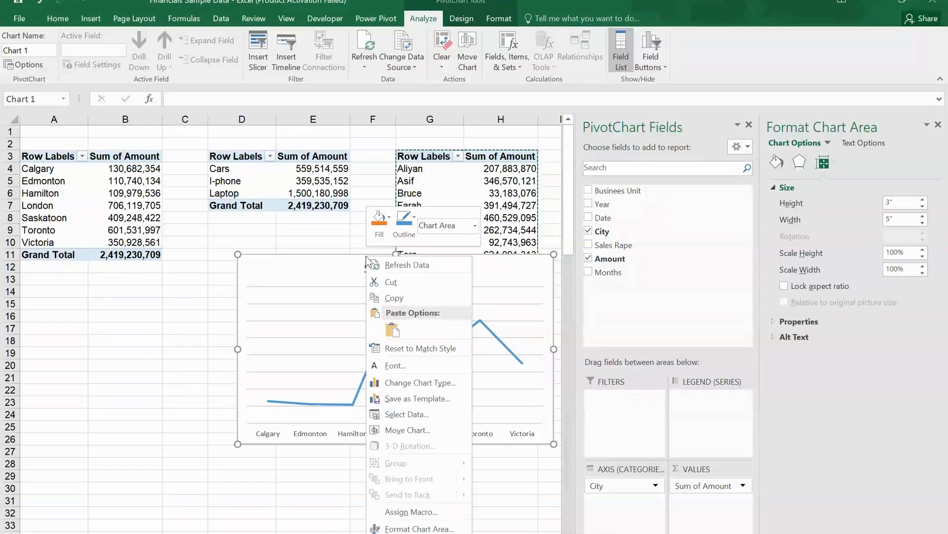
pyautogui.click(391, 282)
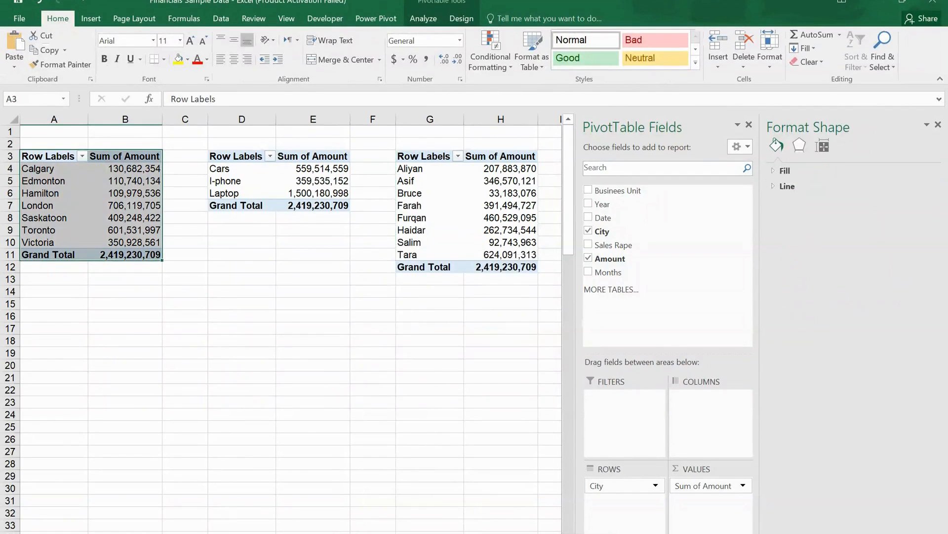
pyautogui.click(190, 532)
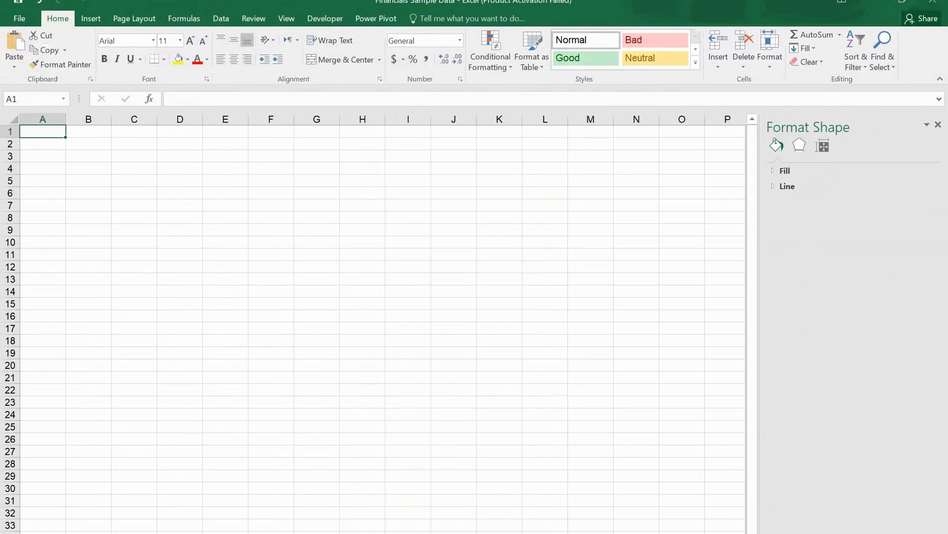
pyautogui.click(48, 147)
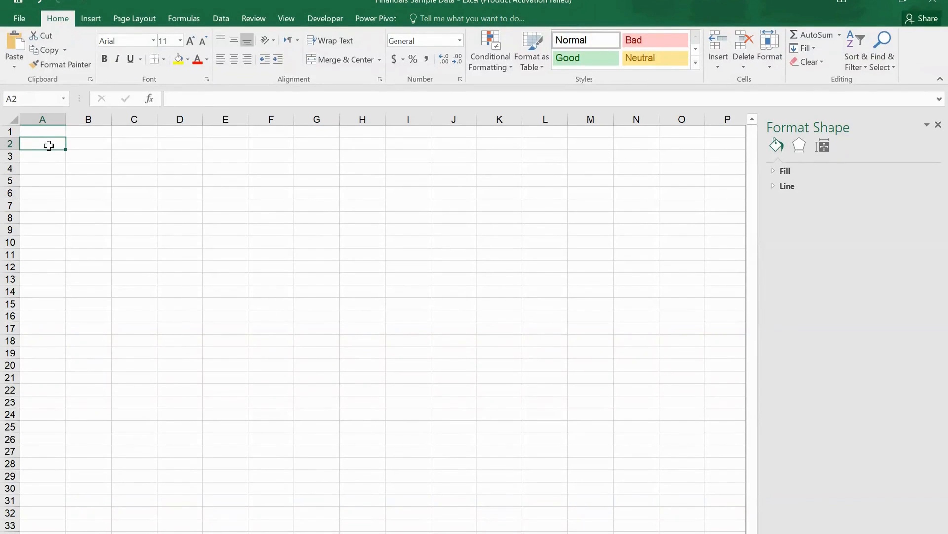
pyautogui.rightClick(48, 147)
pyautogui.click(71, 210)
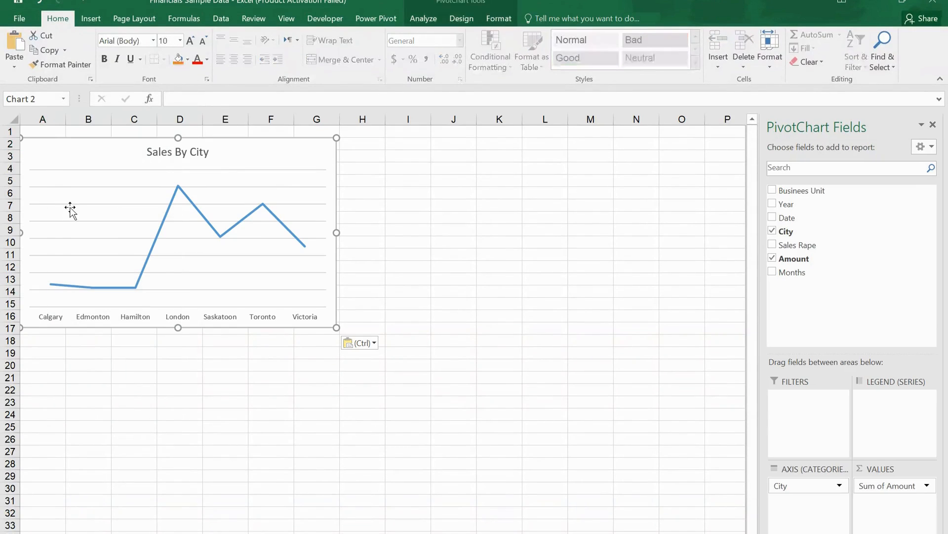
# Step: Shift the Sales By City chart right to start near column B and set its height to 7 cm
pyautogui.moveTo(239, 152); pyautogui.dragTo(279, 152)
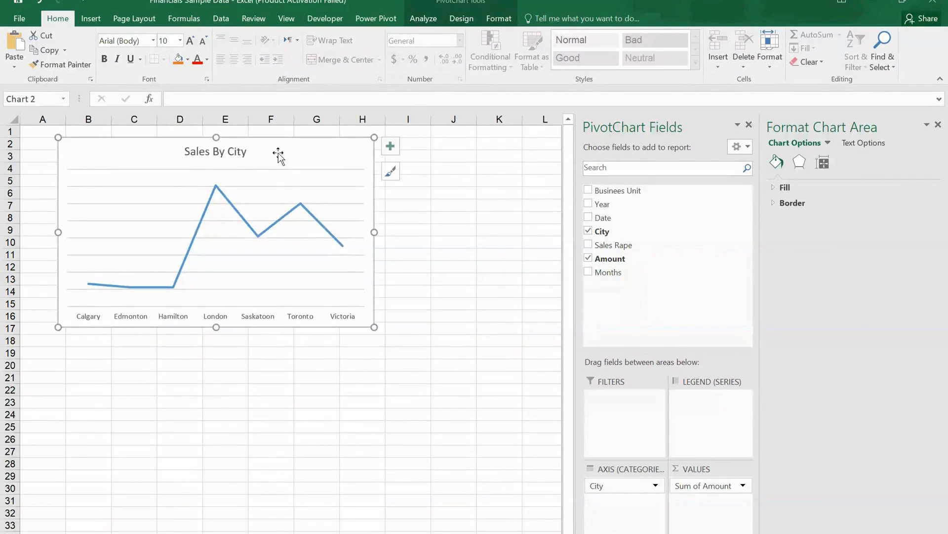
pyautogui.click(504, 20)
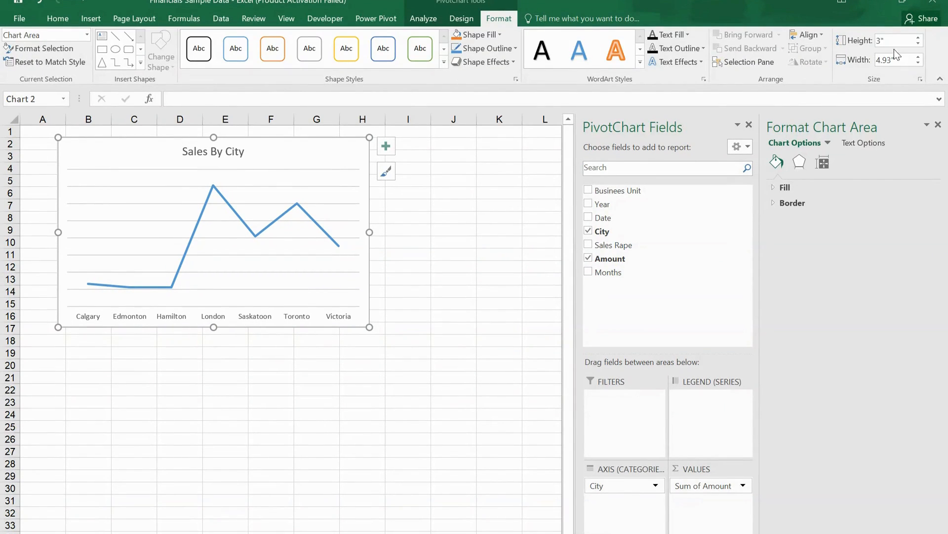
pyautogui.write('7cm')
pyautogui.press('Return')
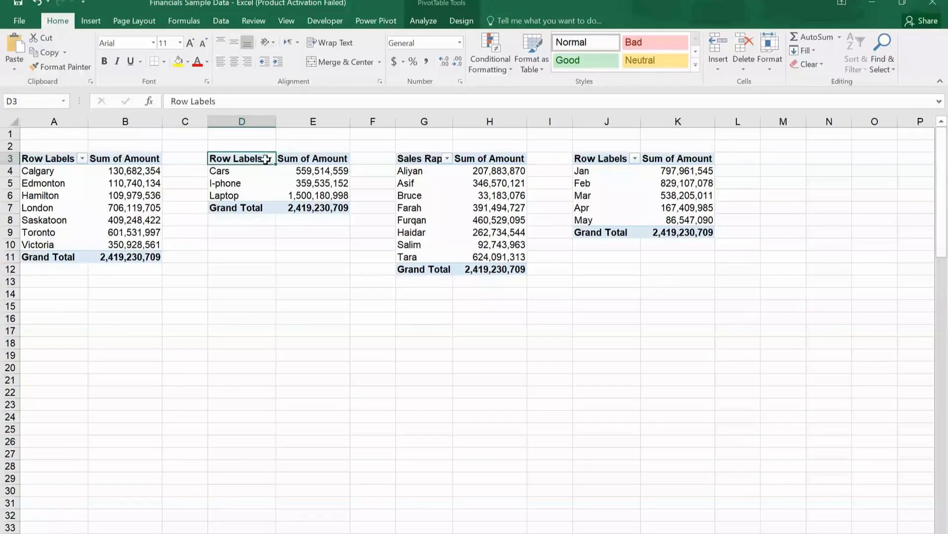
# Step: Insert a 3-D pie PivotChart from the Businees Unit PivotTable in D3:E7
pyautogui.moveTo(254, 158); pyautogui.dragTo(323, 207)
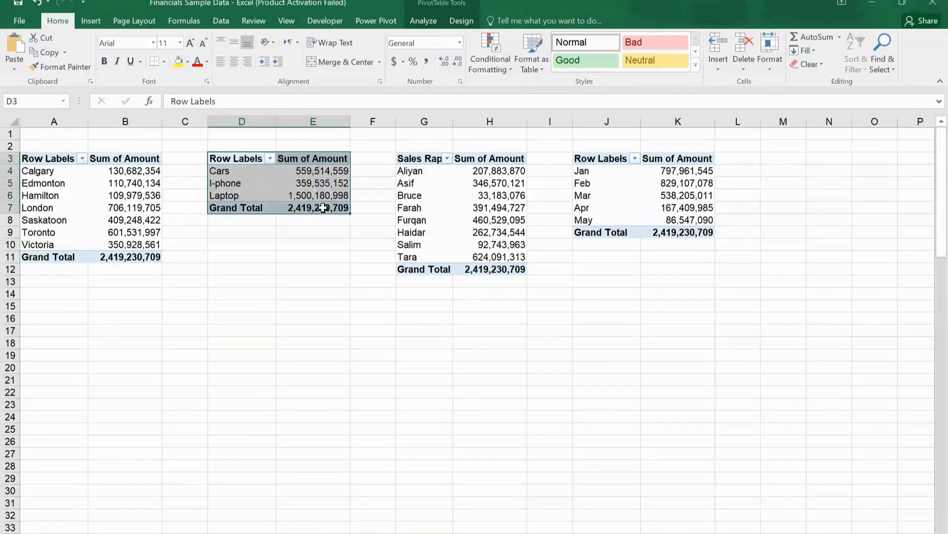
pyautogui.click(98, 23)
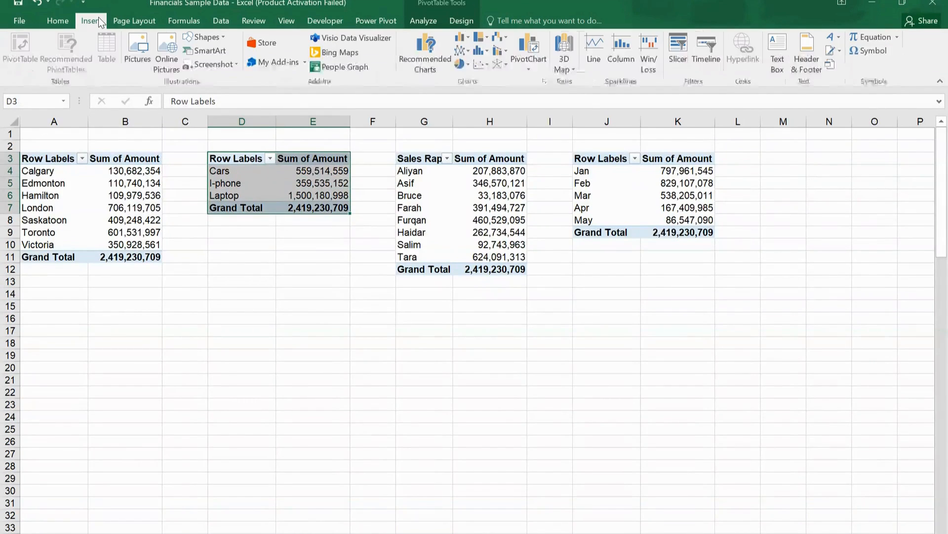
pyautogui.click(467, 63)
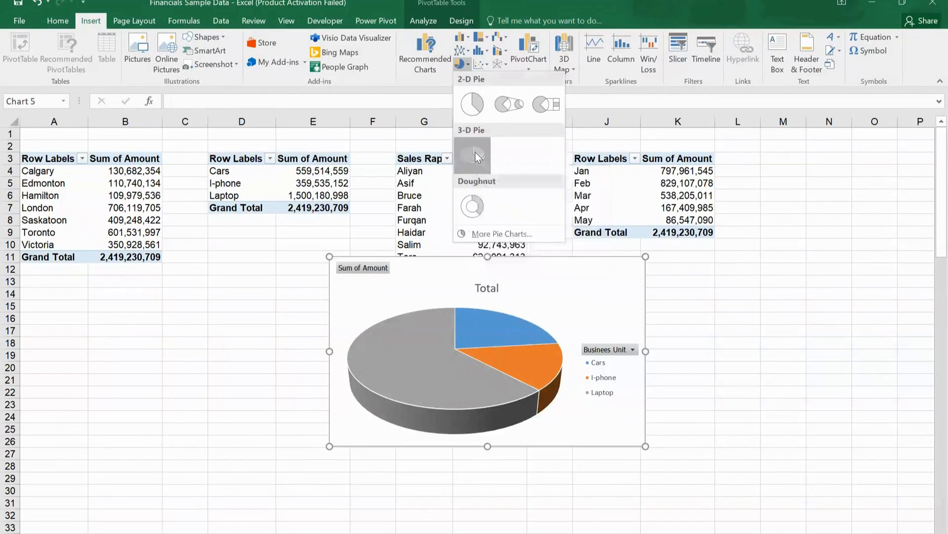
pyautogui.click(475, 152)
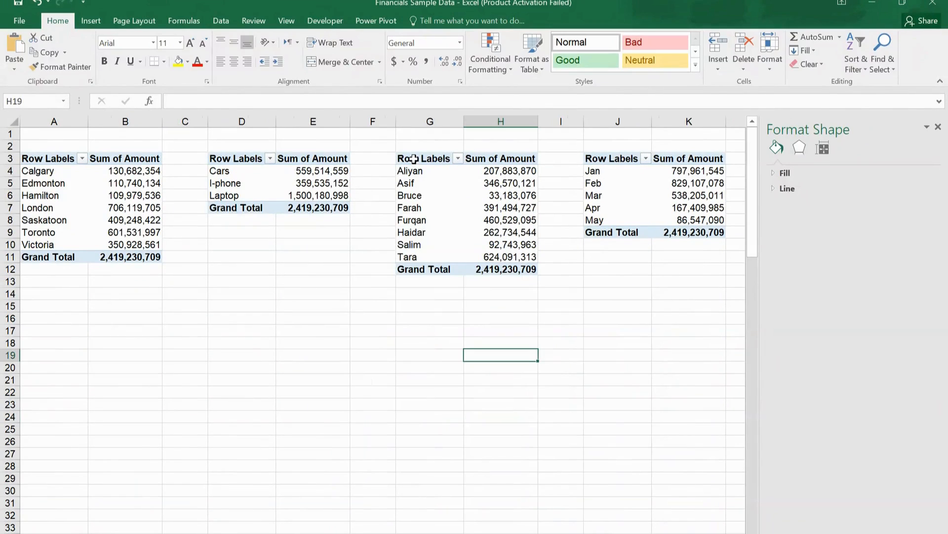
# Step: Insert a 2-D clustered bar PivotChart from the sales rep PivotTable in G3:H12
pyautogui.moveTo(414, 158); pyautogui.dragTo(487, 268)
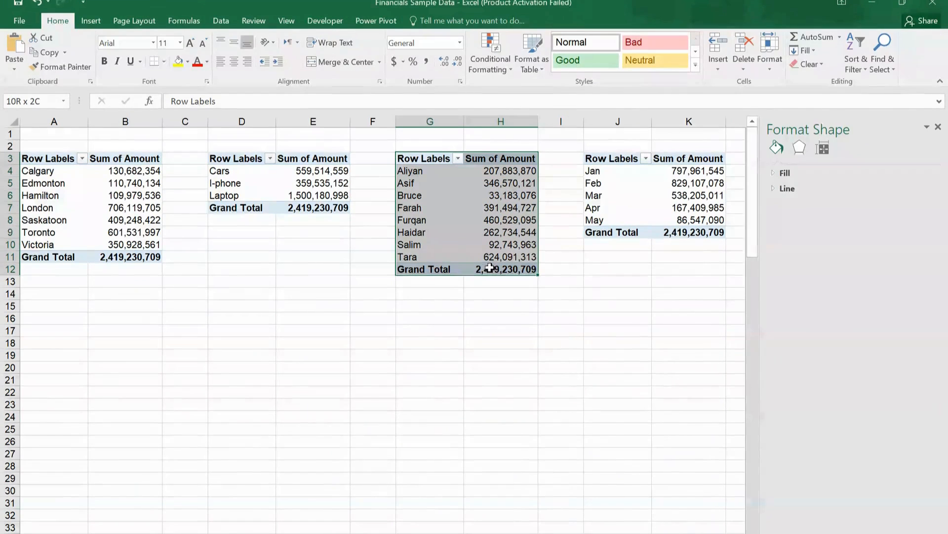
pyautogui.click(91, 21)
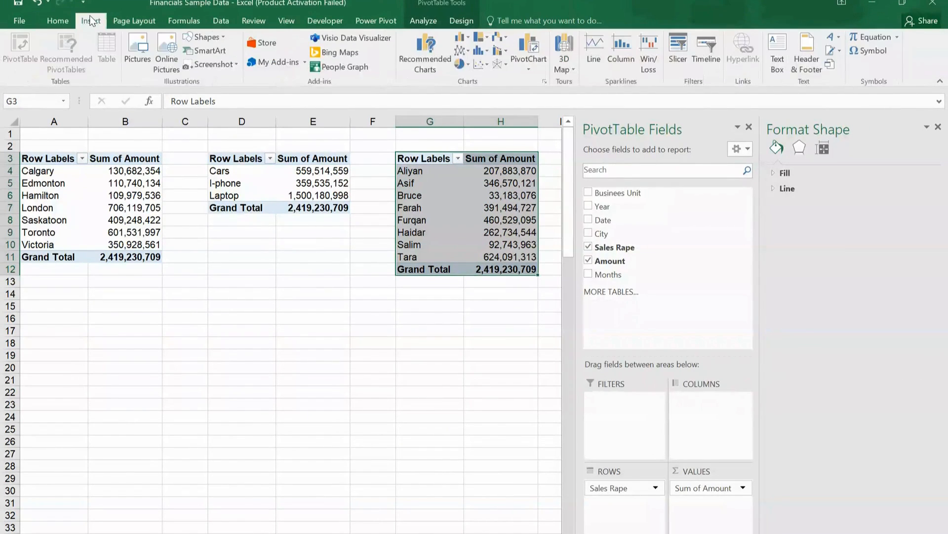
pyautogui.click(463, 38)
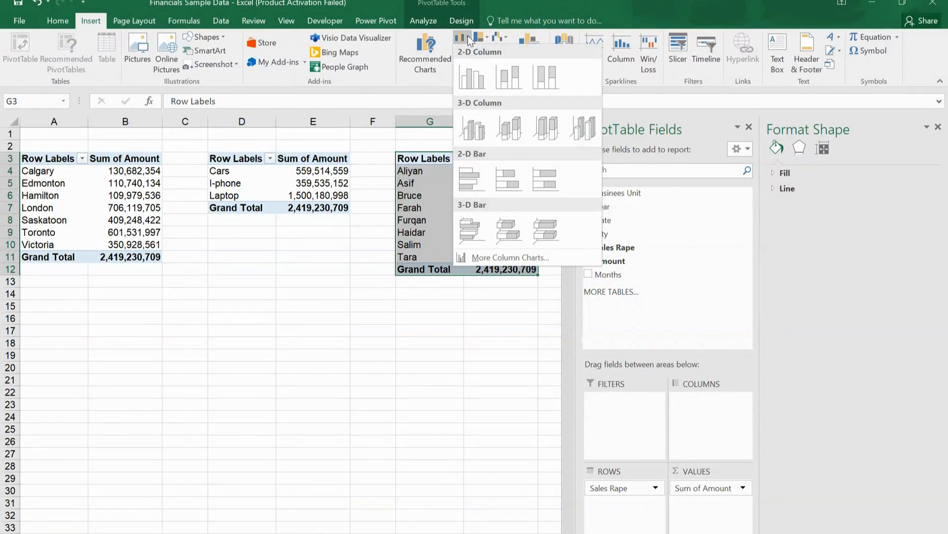
pyautogui.click(470, 178)
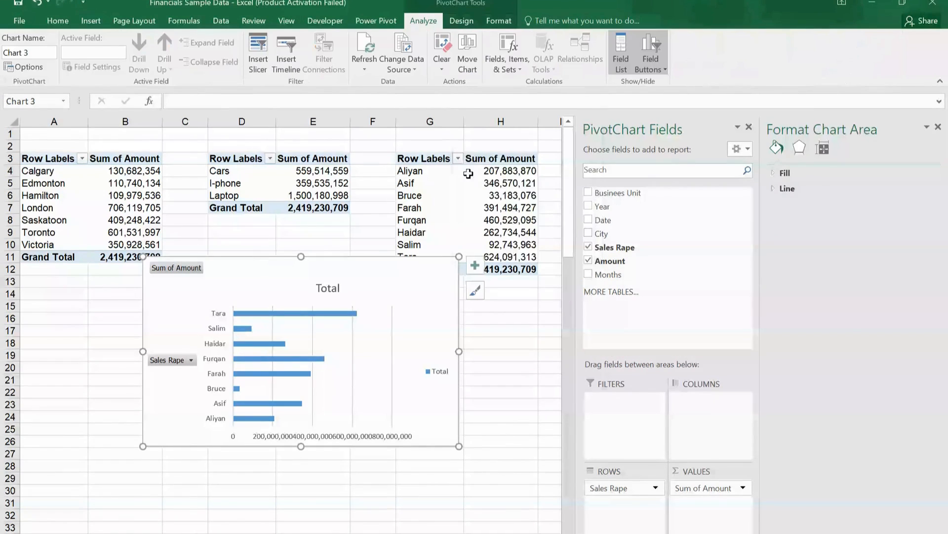
pyautogui.rightClick(428, 272)
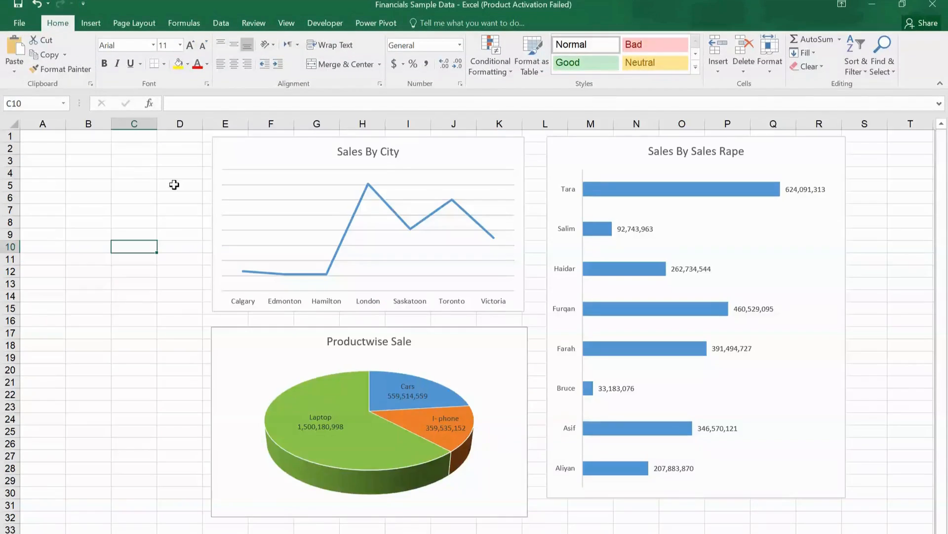
# Step: Insert a Date slicer from the Sales By City chart and place it over columns A to C beside that chart
pyautogui.click(234, 149)
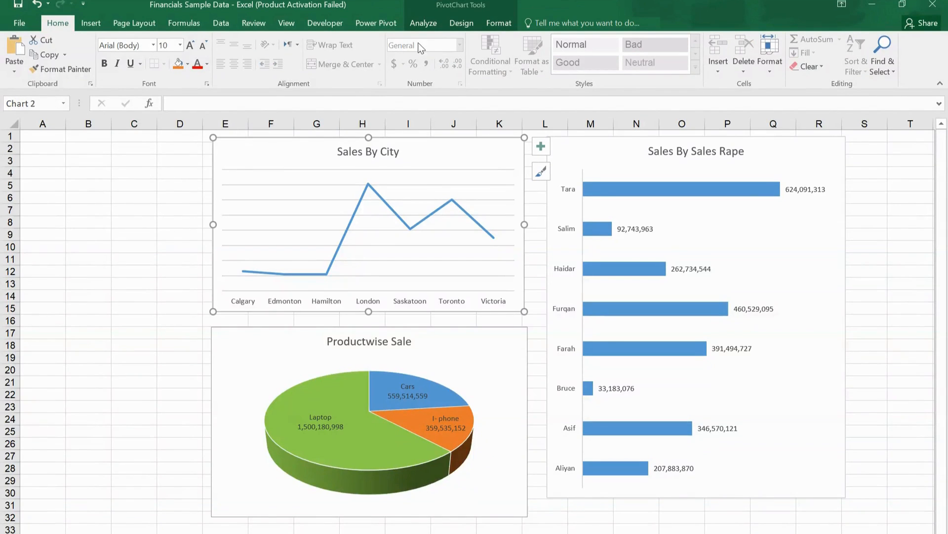
pyautogui.click(427, 23)
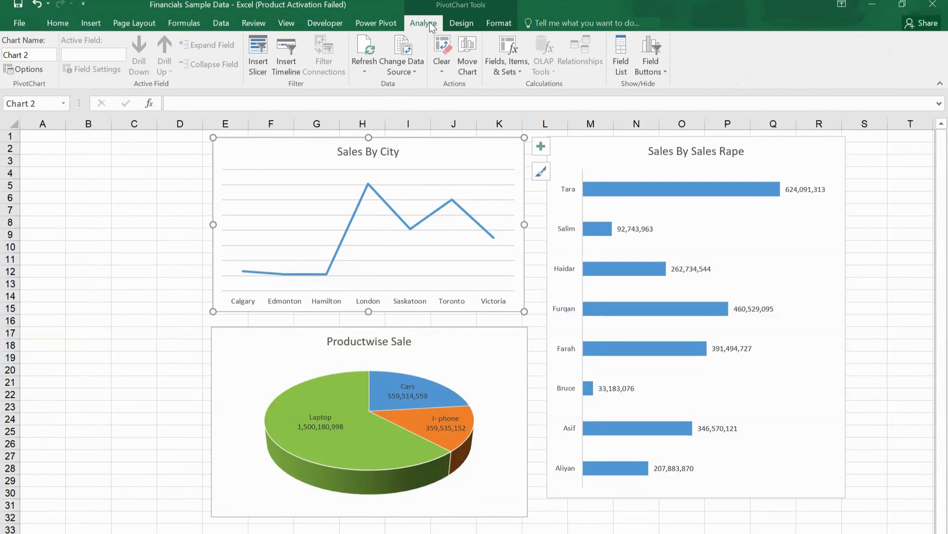
pyautogui.click(258, 53)
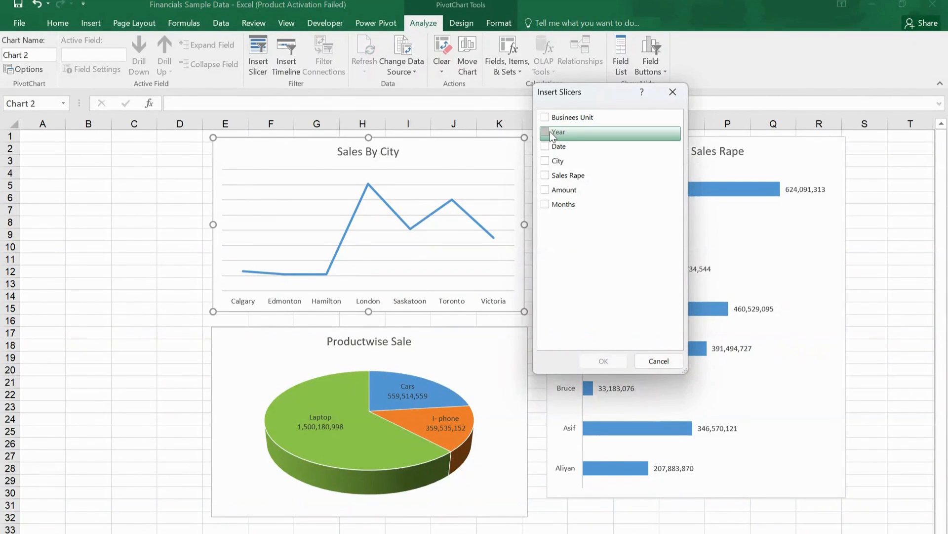
pyautogui.click(546, 145)
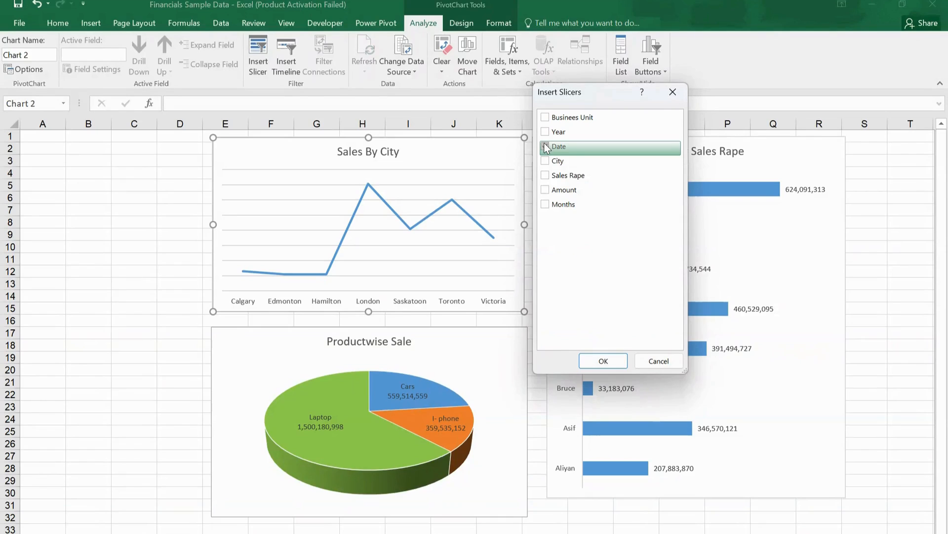
pyautogui.click(599, 361)
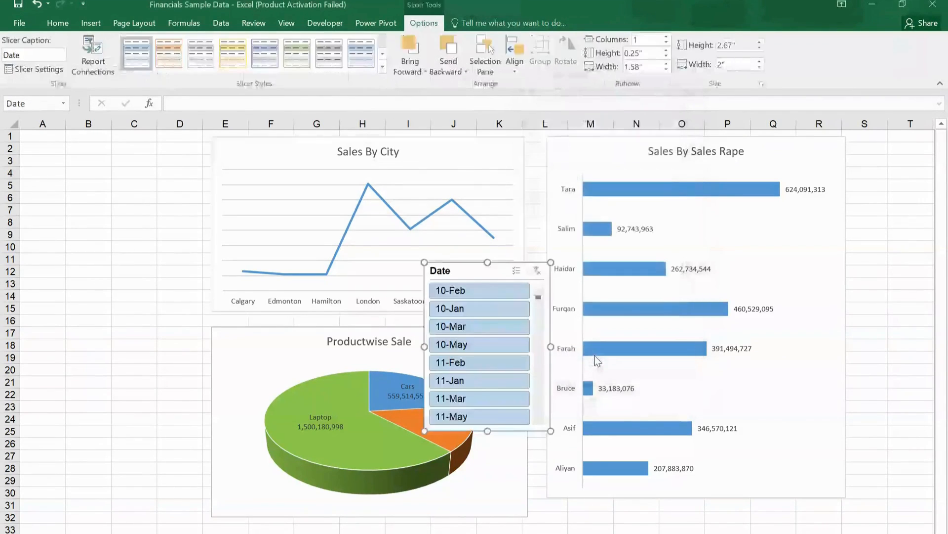
pyautogui.moveTo(497, 265); pyautogui.dragTo(87, 145)
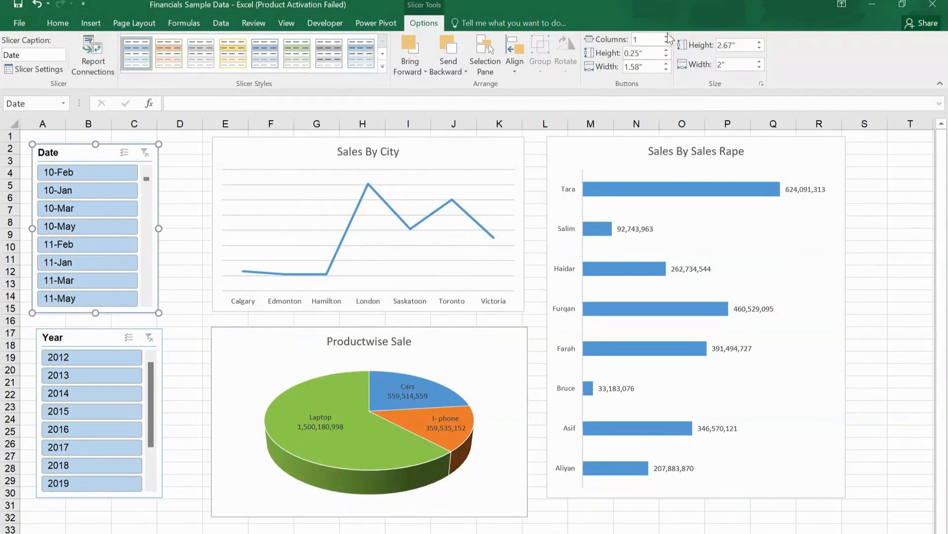
# Step: Enlarge the Date slicer to about 2.64" wide and 2.88" high and arrange its buttons in three columns
pyautogui.click(668, 33)
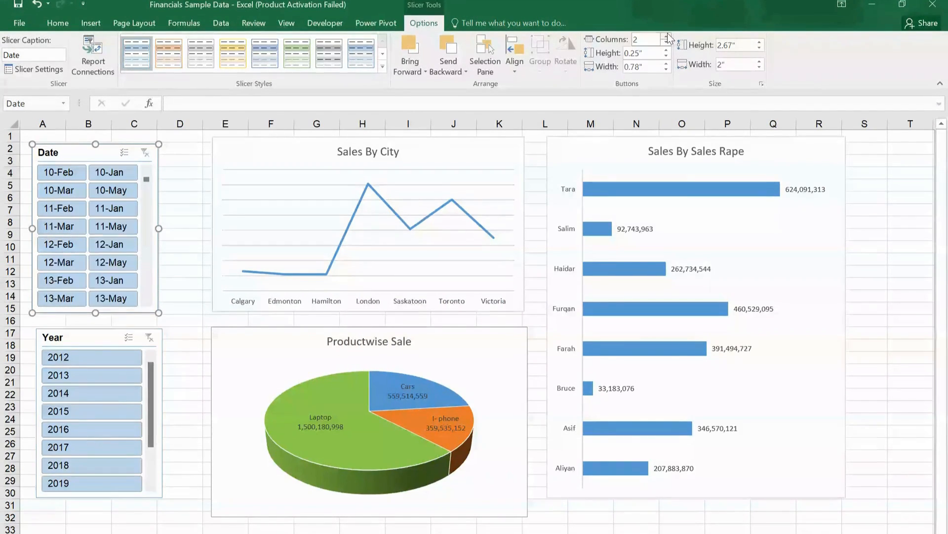
pyautogui.click(668, 32)
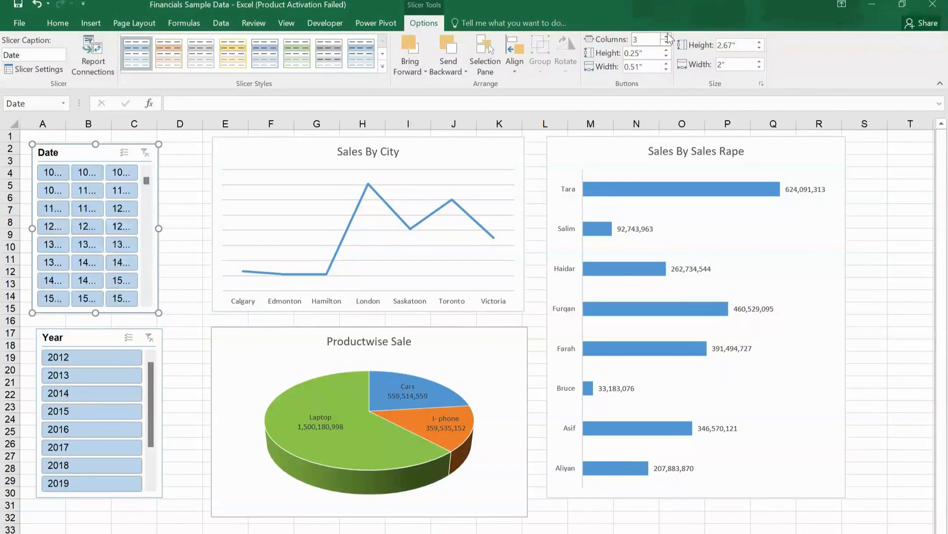
pyautogui.click(669, 41)
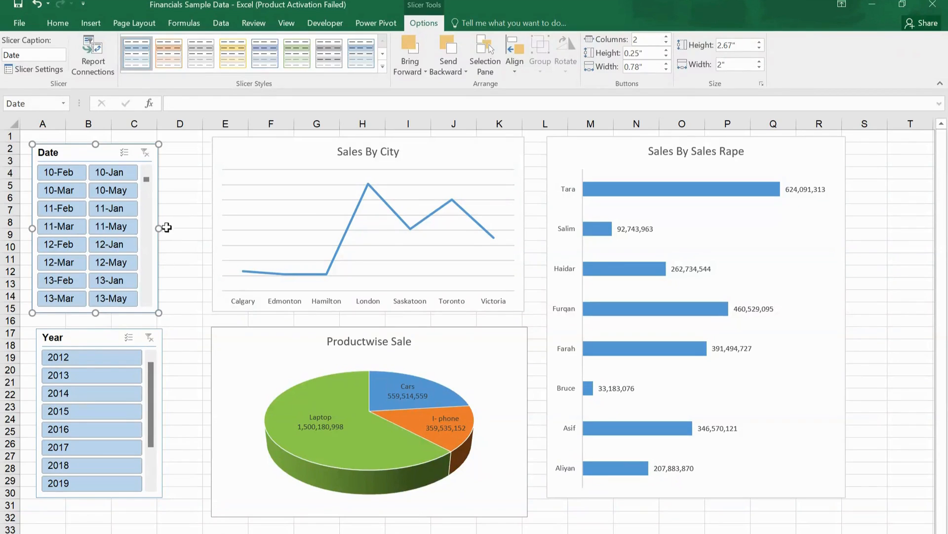
pyautogui.moveTo(157, 228); pyautogui.dragTo(198, 229)
pyautogui.moveTo(115, 314); pyautogui.dragTo(117, 325)
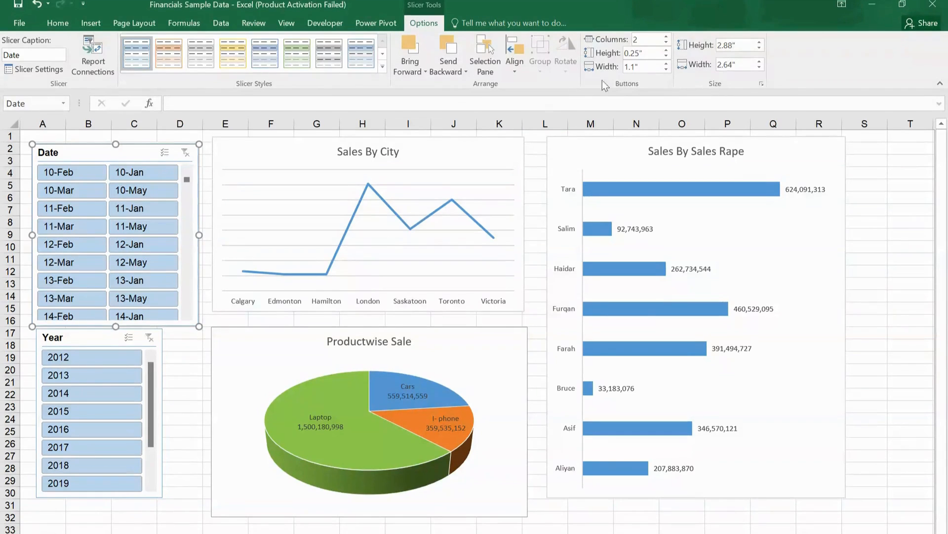
pyautogui.click(666, 36)
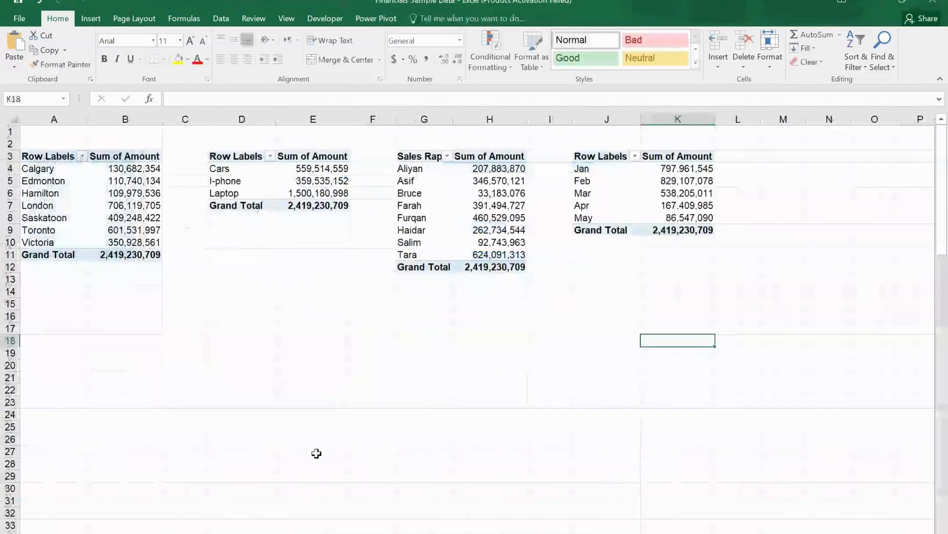
# Step: Insert a 3-D Clustered Column PivotChart from the monthly PivotTable in J3:K9
pyautogui.moveTo(587, 154); pyautogui.dragTo(668, 228)
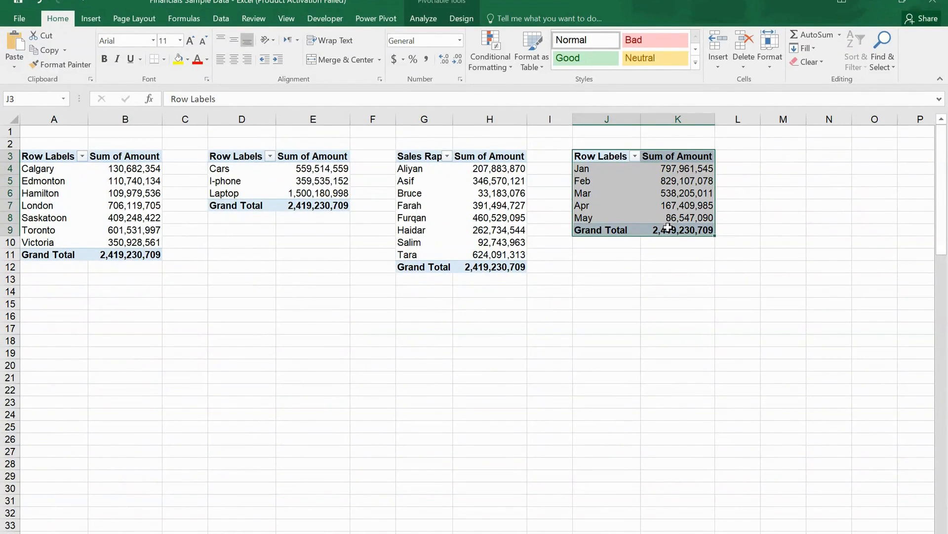
pyautogui.click(96, 22)
pyautogui.click(465, 34)
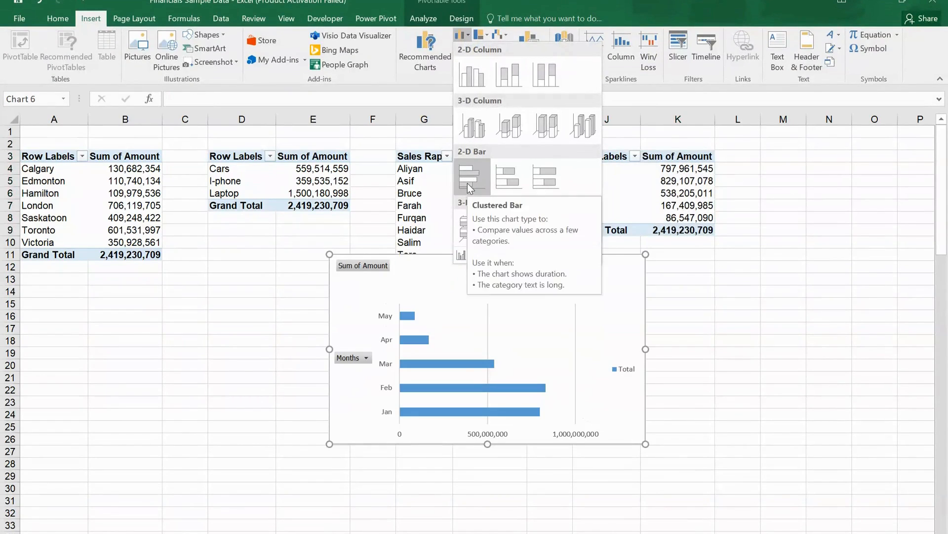
pyautogui.click(470, 126)
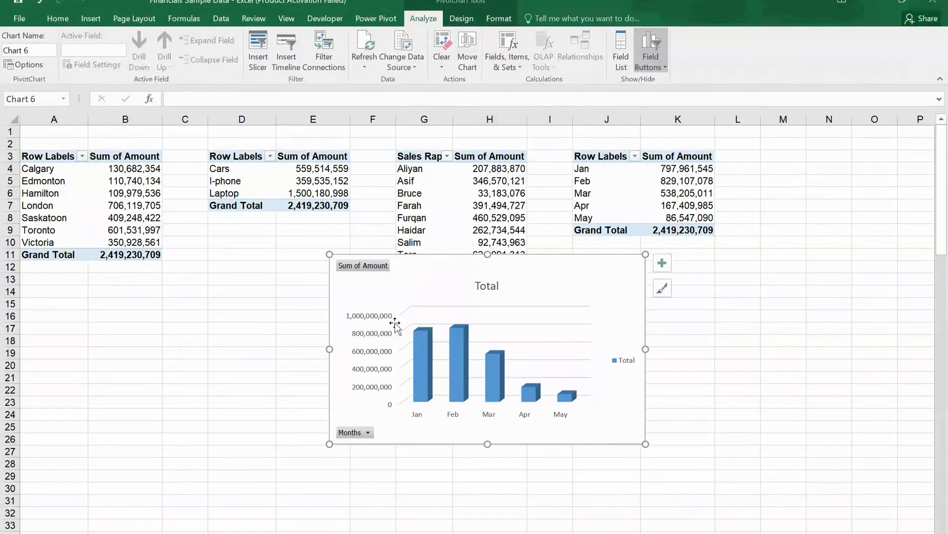
# Step: Hide all field buttons on the monthly column chart and delete its value axis and legend
pyautogui.rightClick(370, 263)
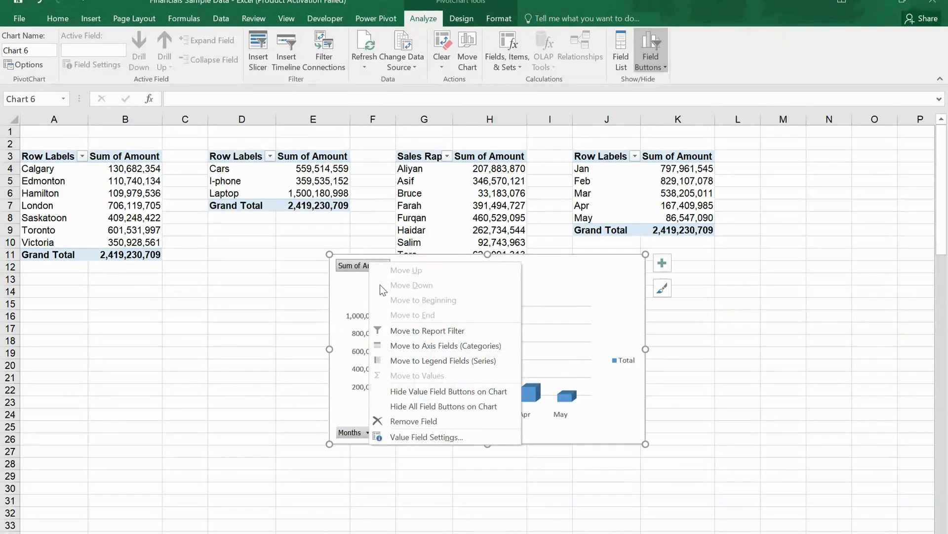
pyautogui.click(409, 406)
pyautogui.click(363, 330)
pyautogui.press('Delete')
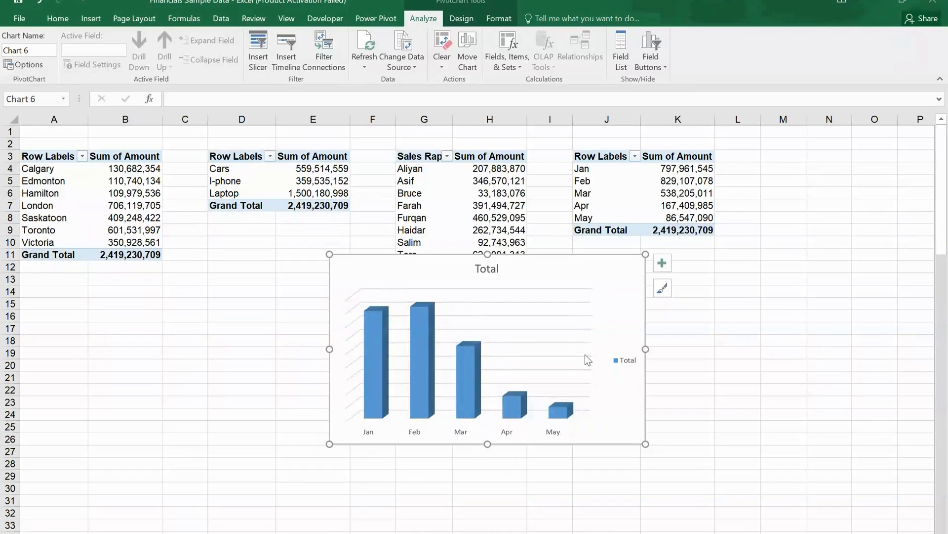
pyautogui.press('Delete')
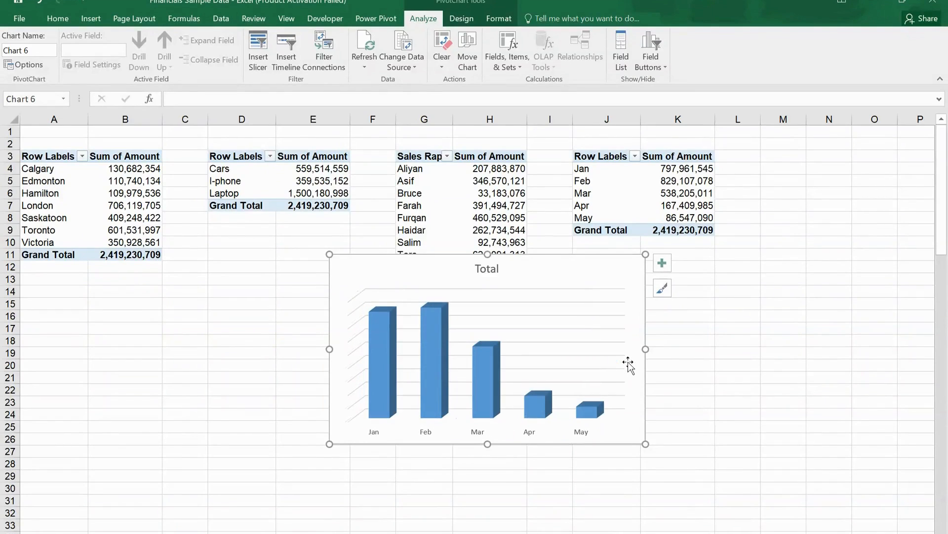
# Step: Replace the monthly column chart's title with Monthwise Sale
pyautogui.click(488, 272)
pyautogui.doubleClick(500, 268)
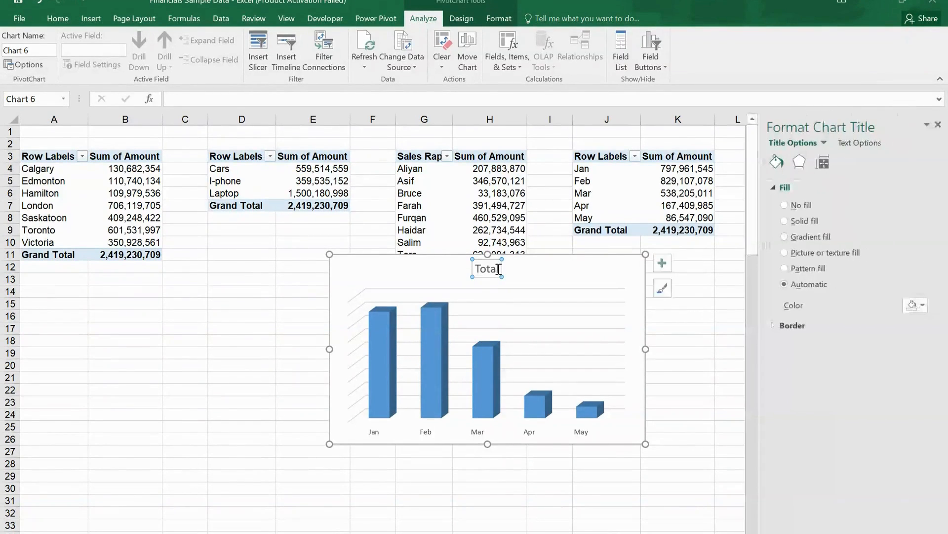
pyautogui.doubleClick(499, 270)
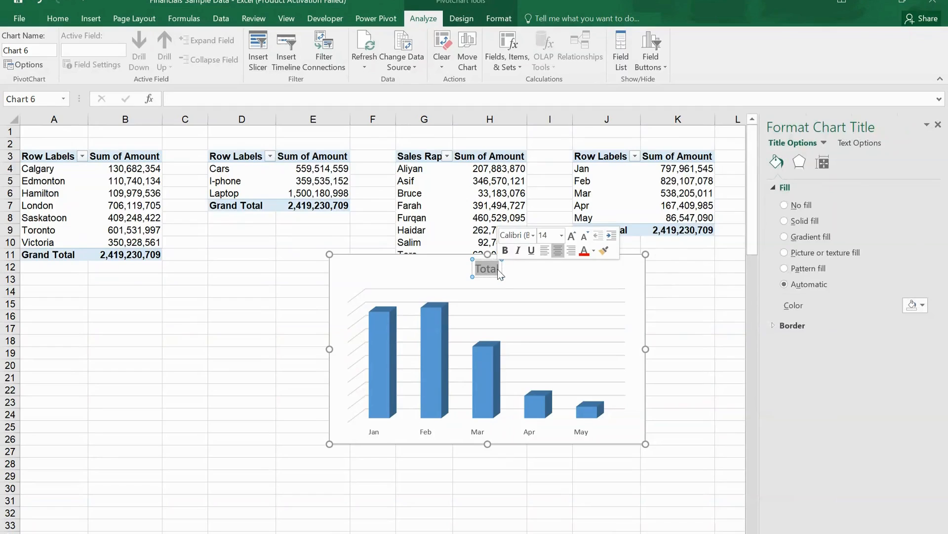
pyautogui.write('Monthly')
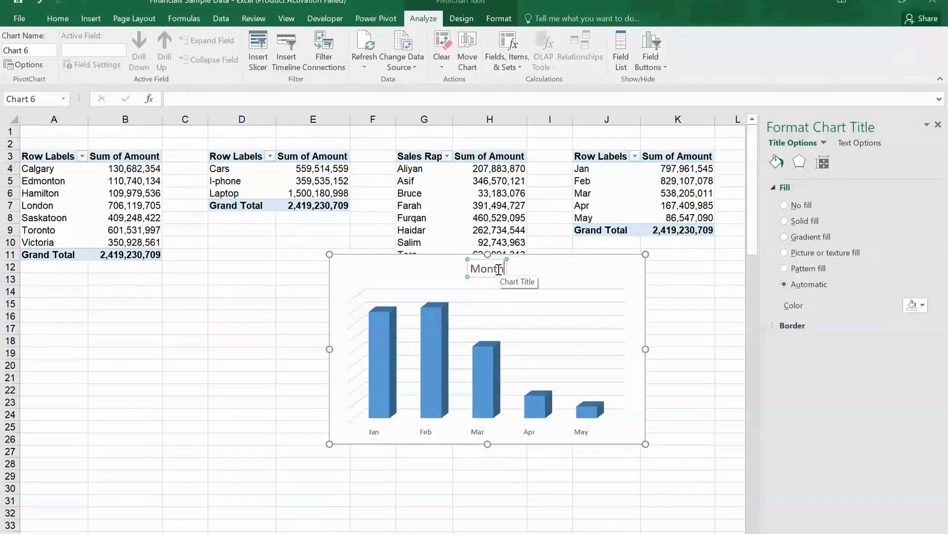
pyautogui.press('BackSpace')
pyautogui.press('BackSpace')
pyautogui.write('wise')
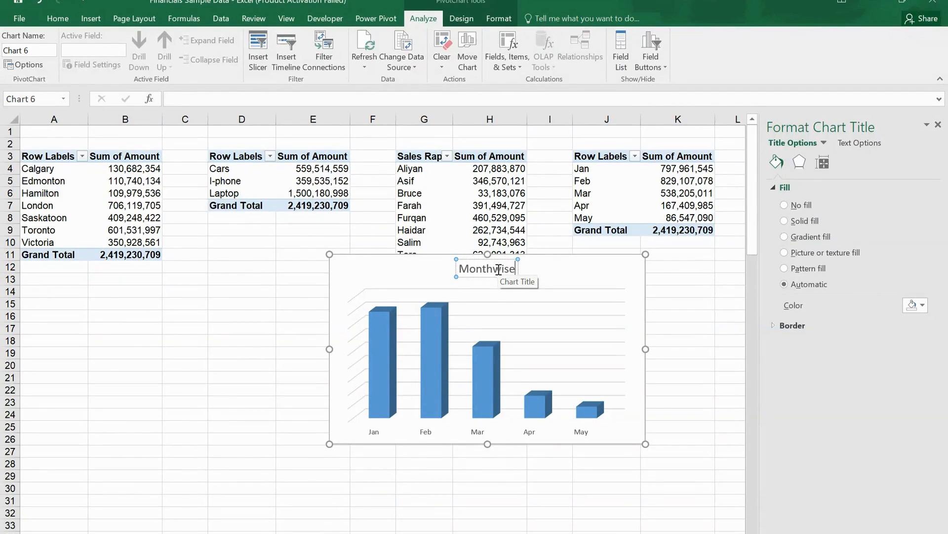
pyautogui.write(' Sale')
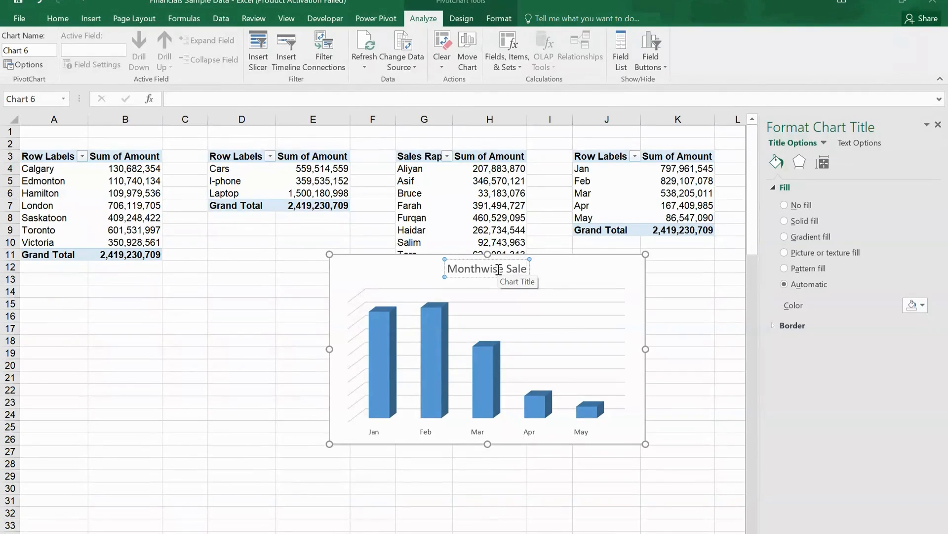
pyautogui.click(608, 275)
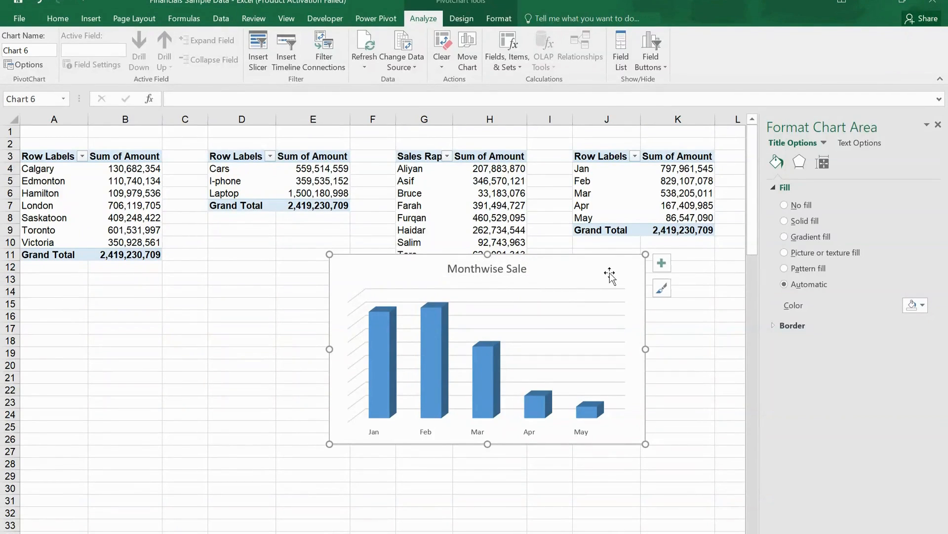
# Step: Remove the gridlines from the Monthwise Sale chart and add data labels to its columns
pyautogui.click(662, 263)
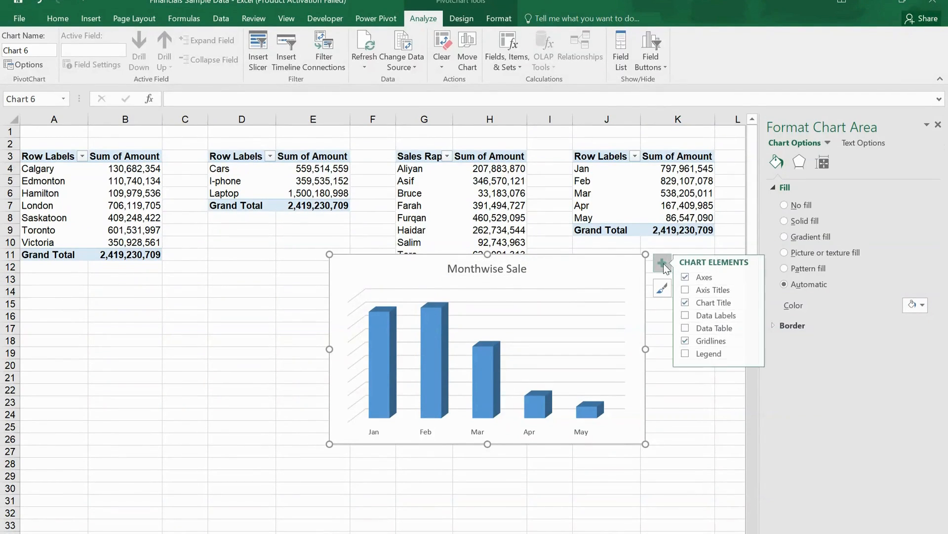
pyautogui.click(689, 341)
pyautogui.click(689, 315)
pyautogui.click(690, 315)
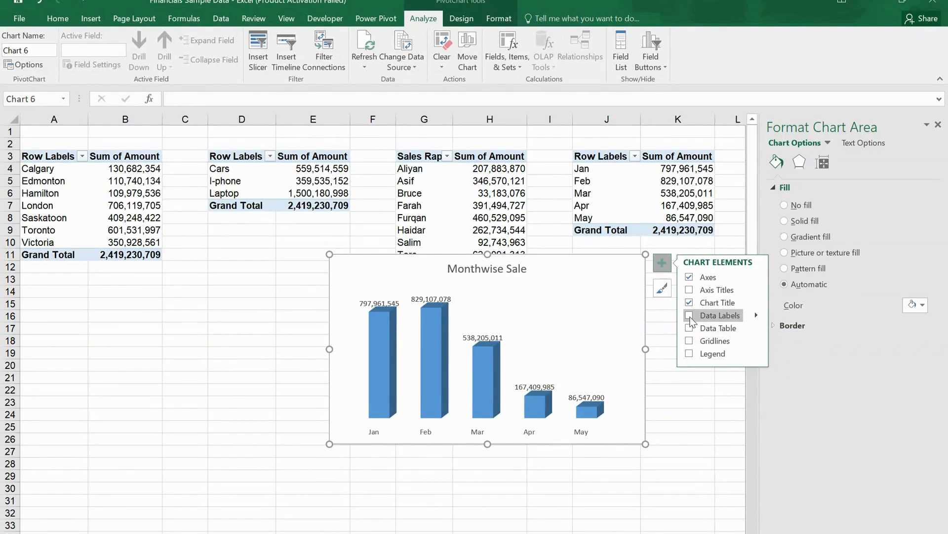
pyautogui.click(690, 316)
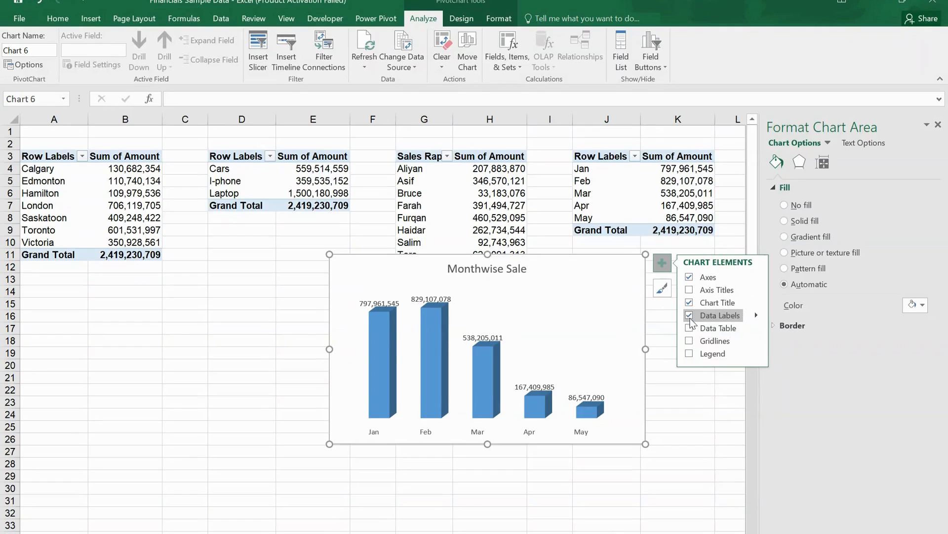
pyautogui.click(691, 395)
# Step: Move the Monthwise Sale chart to the dashboard worksheet using the destination theme and position it beside the Sales By Sales Rape chart
pyautogui.click(603, 284)
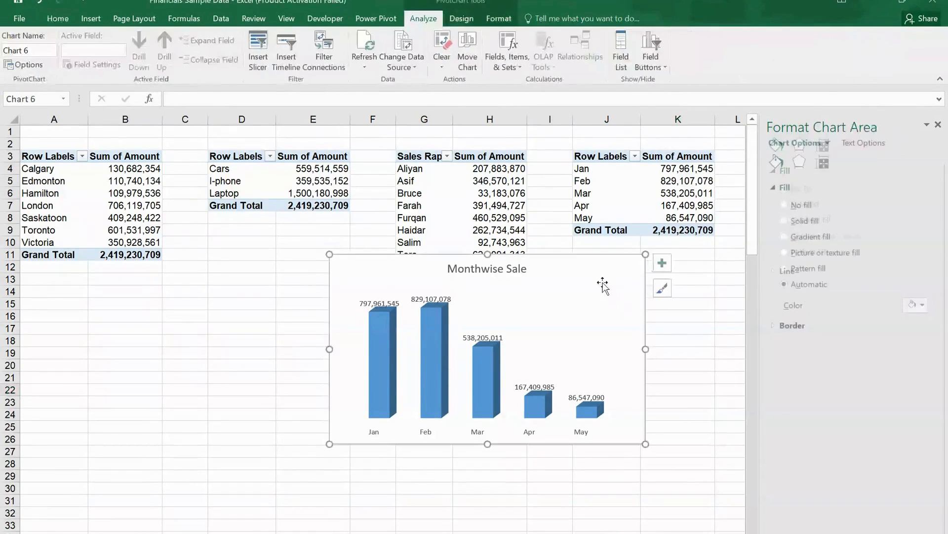
pyautogui.rightClick(603, 284)
pyautogui.click(620, 300)
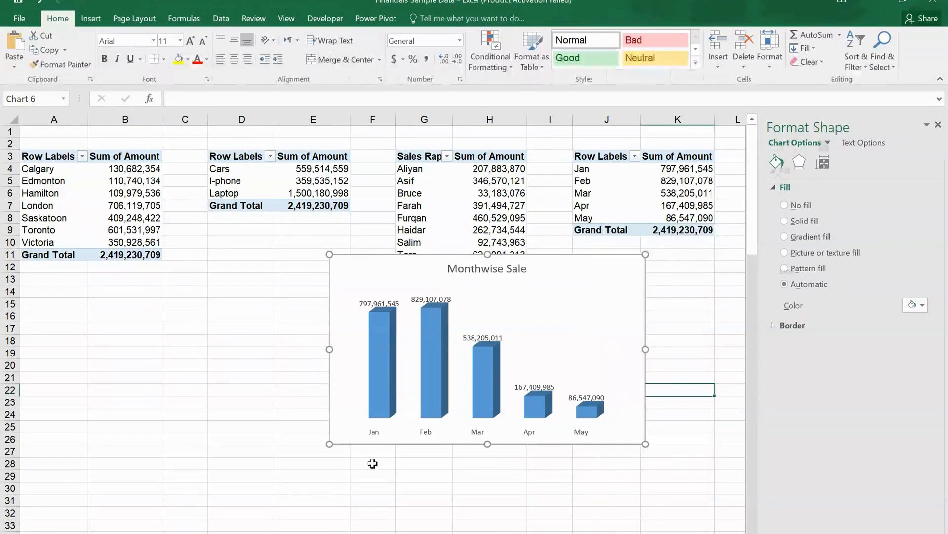
pyautogui.click(257, 533)
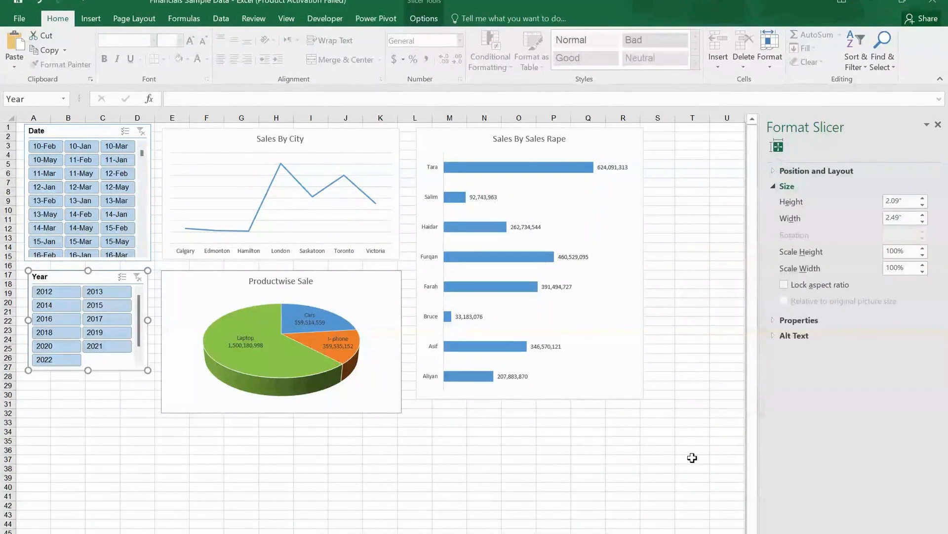
pyautogui.rightClick(648, 145)
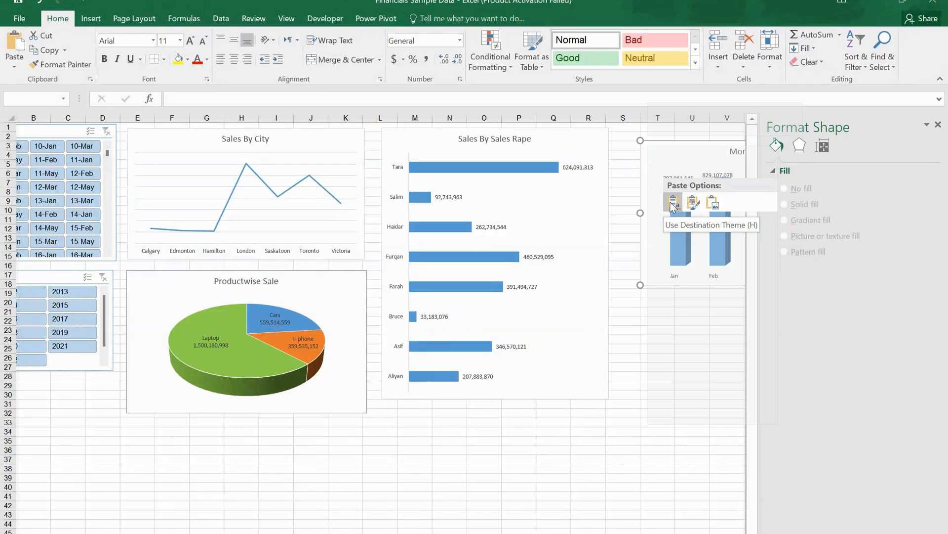
pyautogui.click(672, 203)
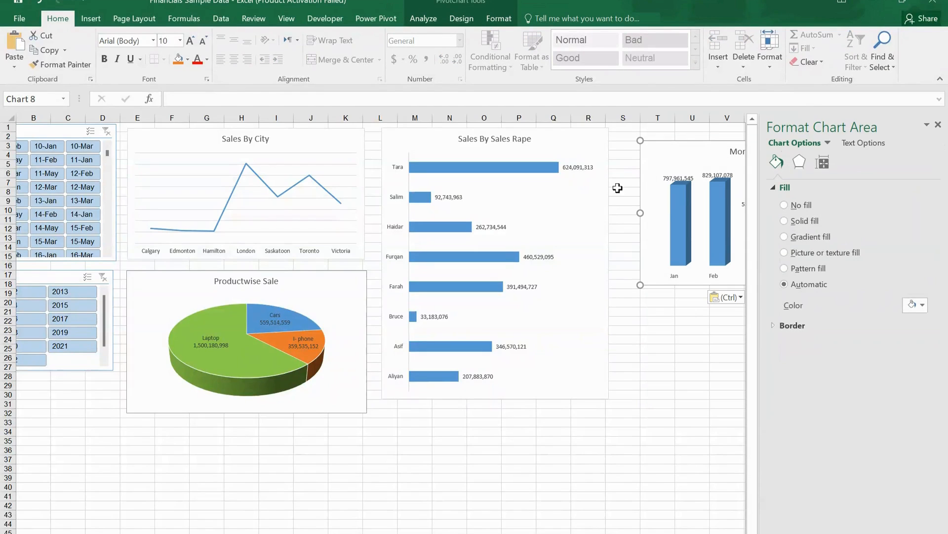
pyautogui.moveTo(677, 150); pyautogui.dragTo(647, 142)
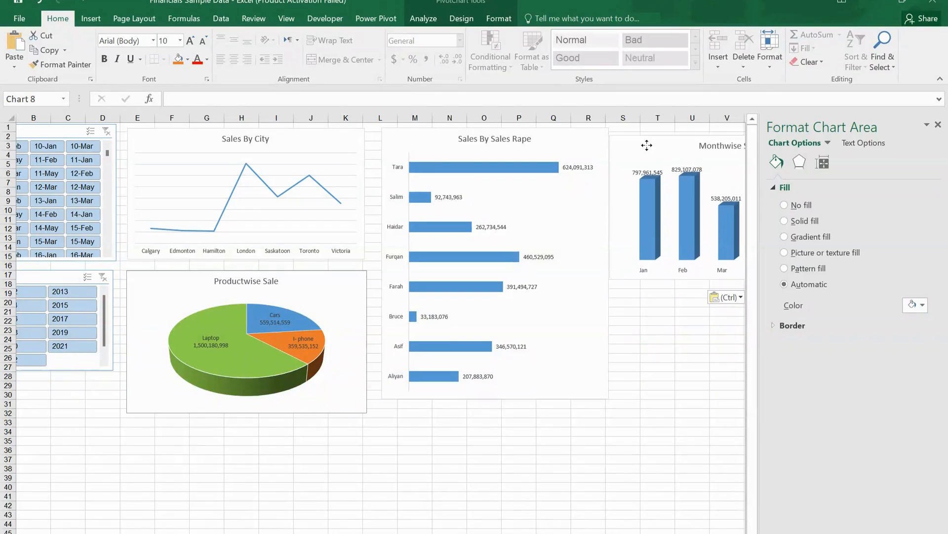
pyautogui.click(938, 125)
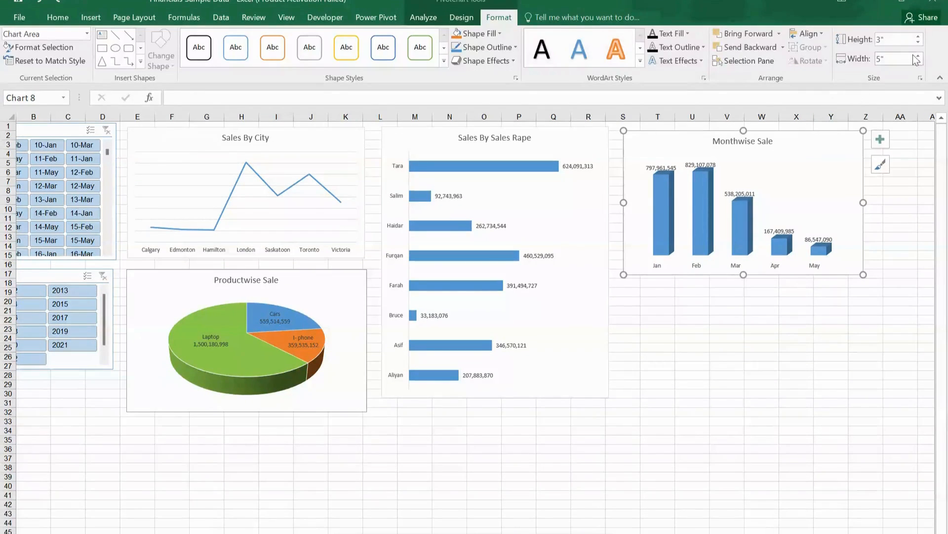
# Step: Set the Monthwise Sale chart's height to 5.5 inches
pyautogui.click(920, 38)
pyautogui.click(920, 38)
pyautogui.click(920, 38)
pyautogui.click(921, 38)
pyautogui.click(920, 37)
pyautogui.click(920, 37)
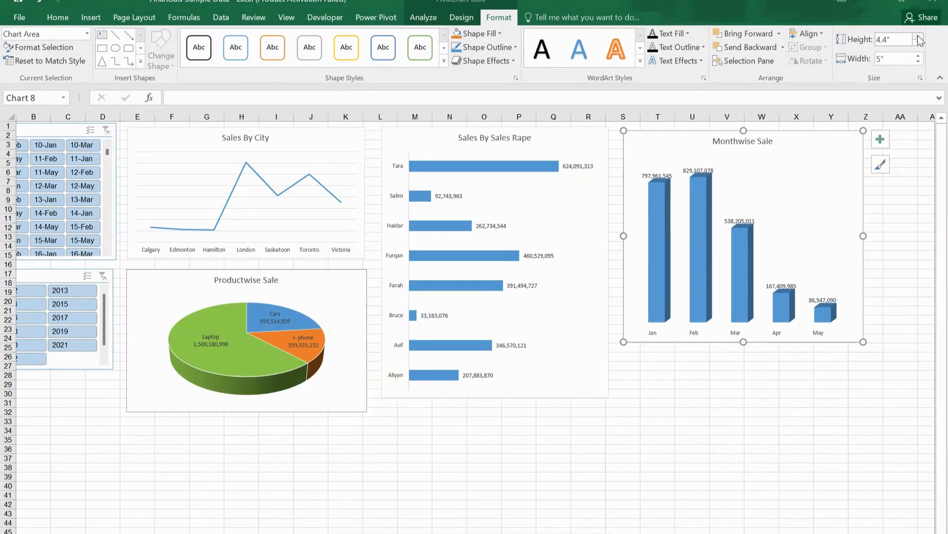
pyautogui.click(920, 37)
pyautogui.click(920, 37)
pyautogui.click(920, 38)
pyautogui.click(920, 37)
pyautogui.click(920, 37)
pyautogui.click(920, 38)
pyautogui.click(920, 37)
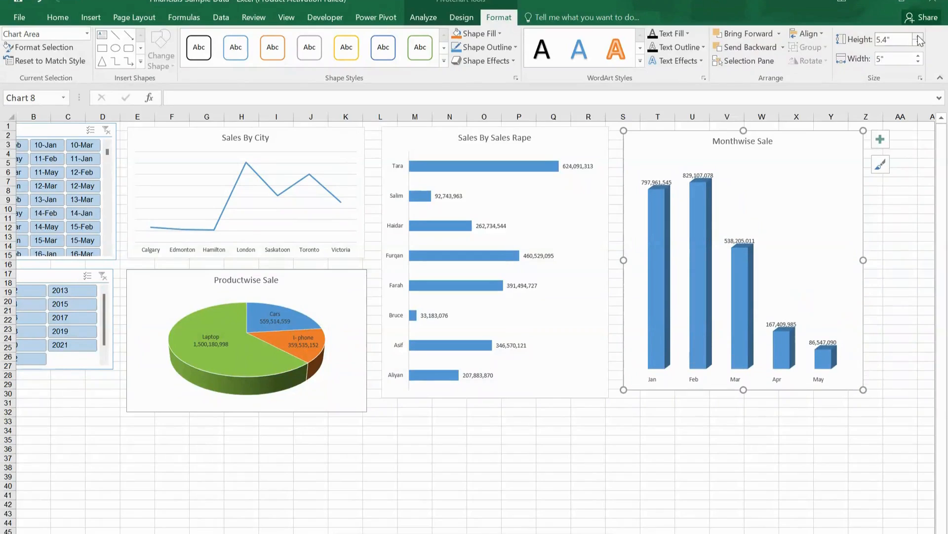
pyautogui.click(920, 37)
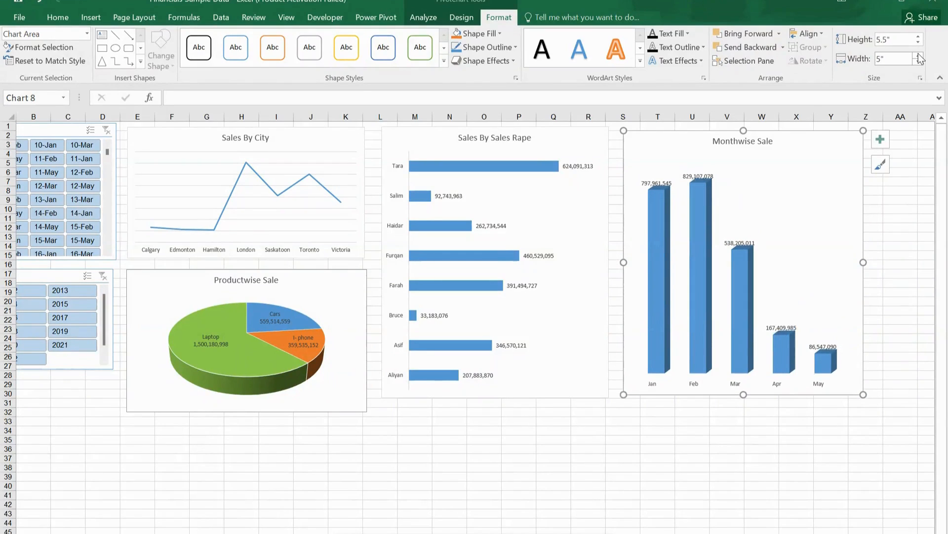
# Step: Set the Monthwise Sale chart's width to 4.7 inches
pyautogui.click(919, 56)
pyautogui.click(919, 63)
pyautogui.click(918, 62)
pyautogui.click(919, 62)
pyautogui.click(919, 62)
pyautogui.click(919, 62)
pyautogui.click(919, 55)
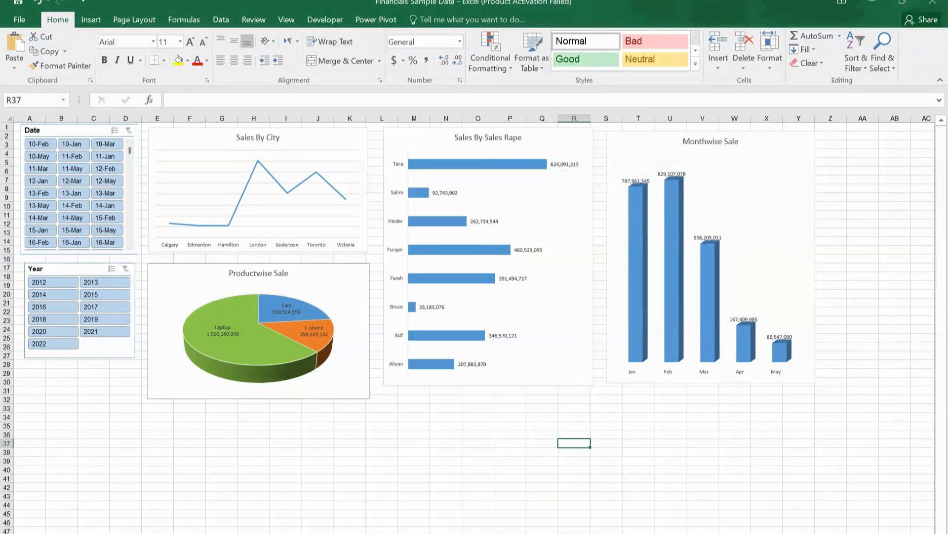
# Step: Set the dashboard worksheet's zoom to a custom 65%
pyautogui.hotkey('alt', 'w')
pyautogui.press('q')
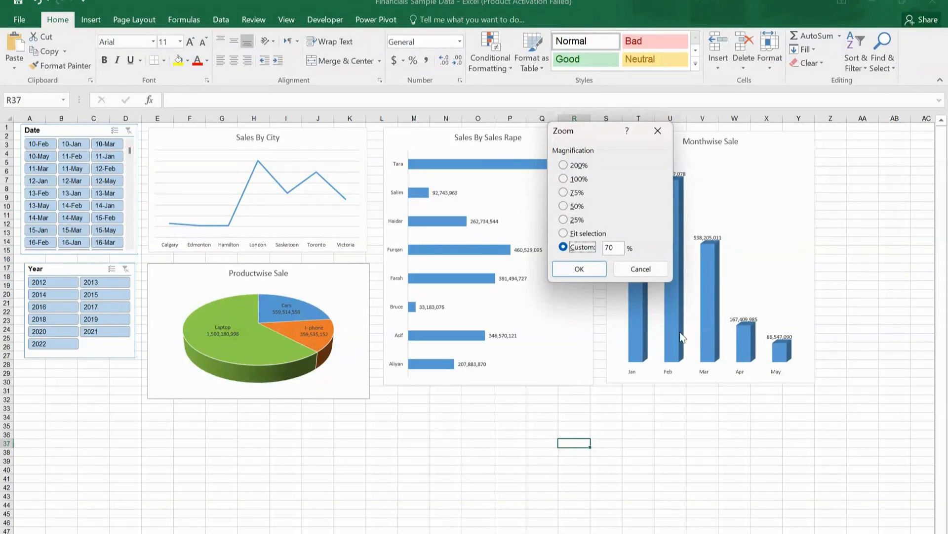
pyautogui.click(617, 247)
pyautogui.write('65')
pyautogui.press('Return')
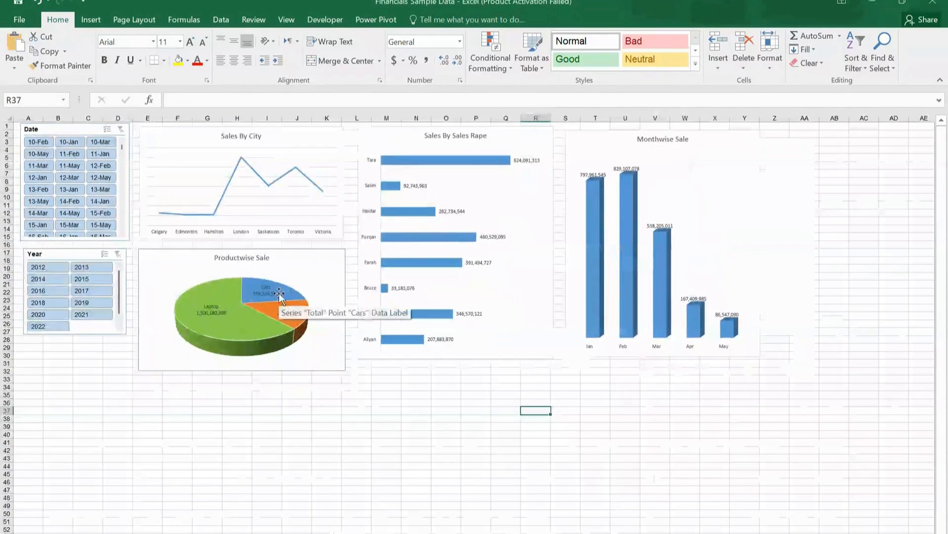
# Step: Format the Sales By City chart's text as bold Times New Roman at size 12
pyautogui.click(184, 145)
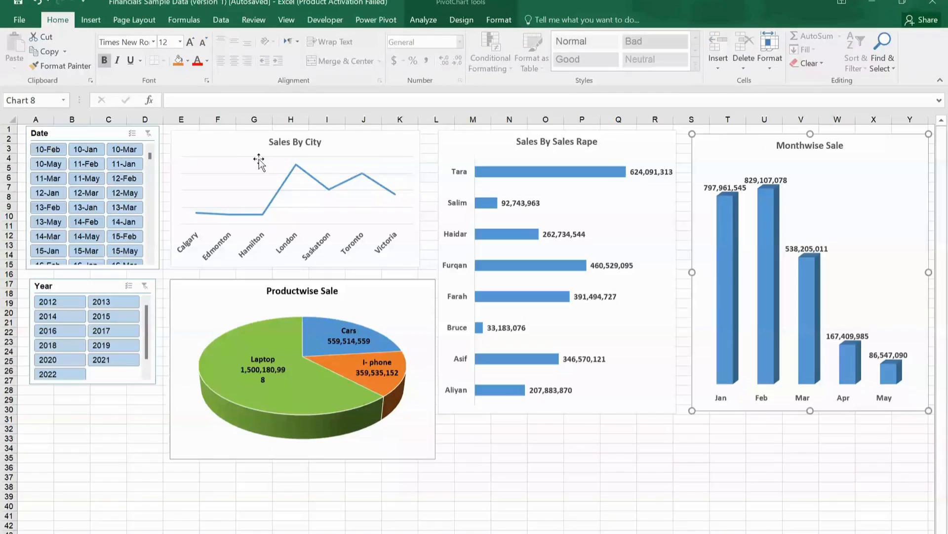
pyautogui.click(248, 146)
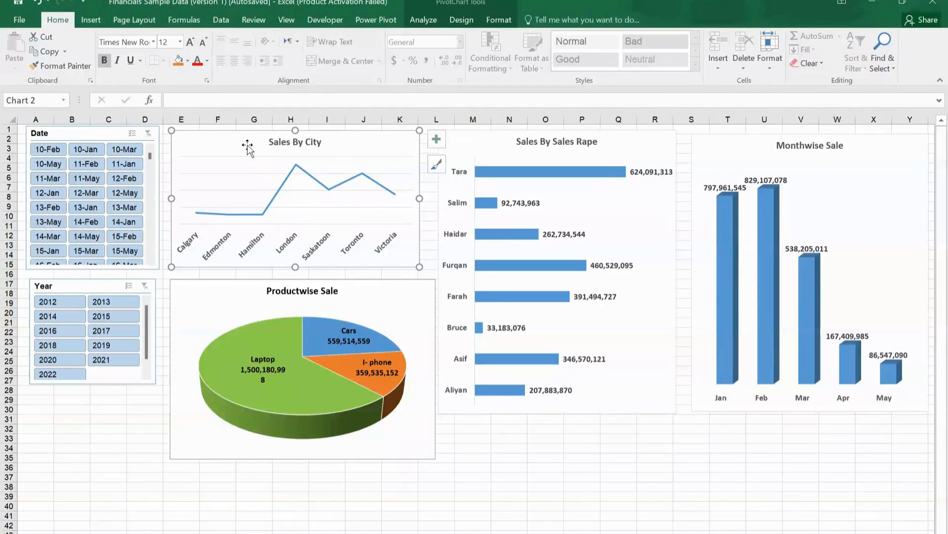
pyautogui.click(180, 42)
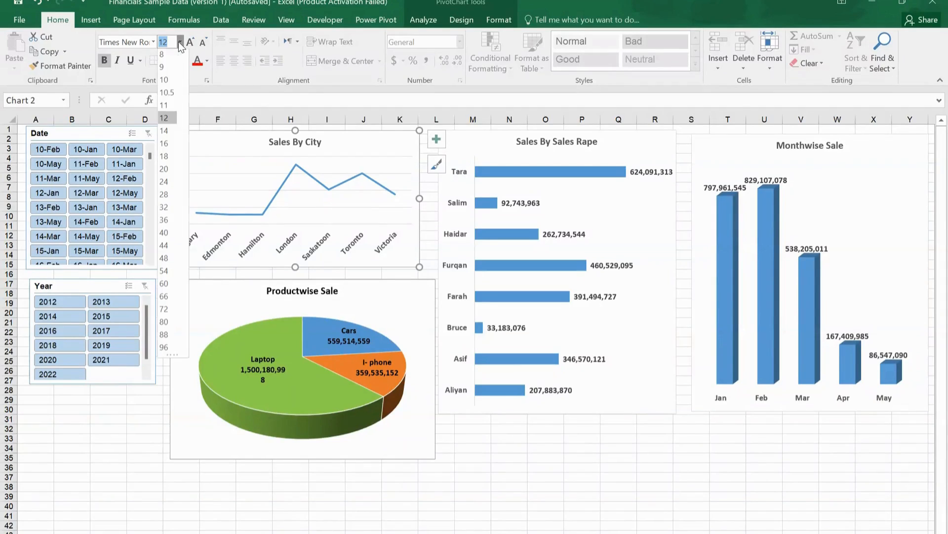
pyautogui.click(168, 121)
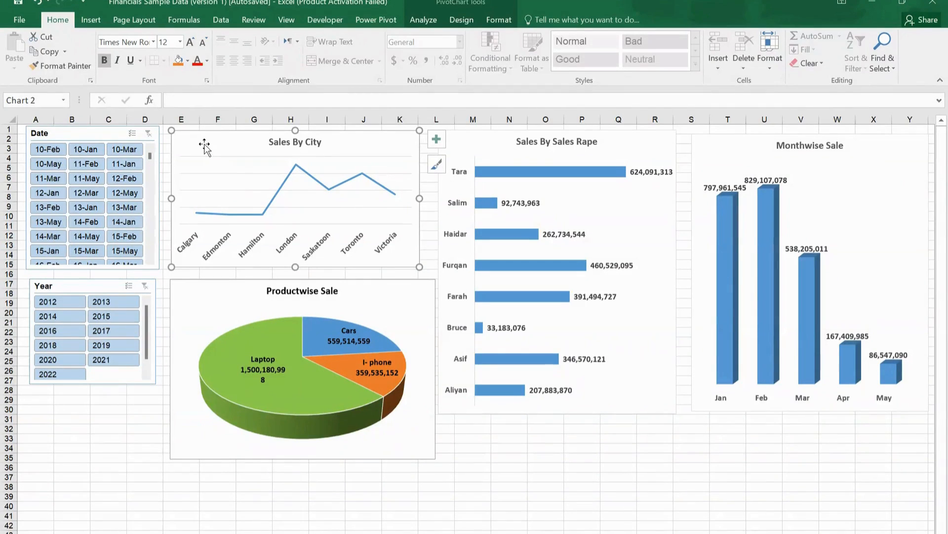
# Step: Recolor the Sales By City line orange, the Sales By Sales Rape bars gold and the Monthwise Sale columns dark blue
pyautogui.click(462, 20)
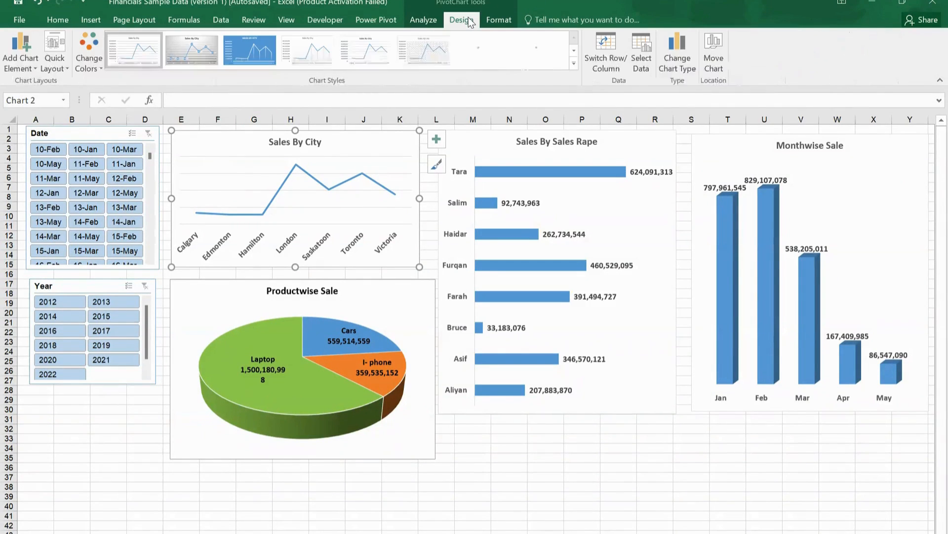
pyautogui.click(90, 60)
pyautogui.click(95, 130)
pyautogui.click(98, 131)
# Step: Apply a light green slicer style to the Date slicer and a light blue slicer style to the Year slicer
pyautogui.click(432, 20)
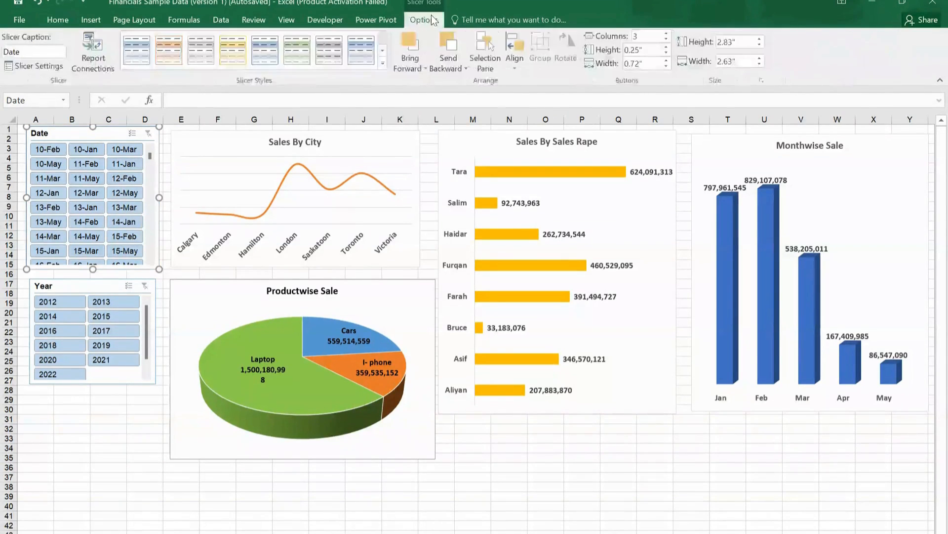
pyautogui.click(382, 63)
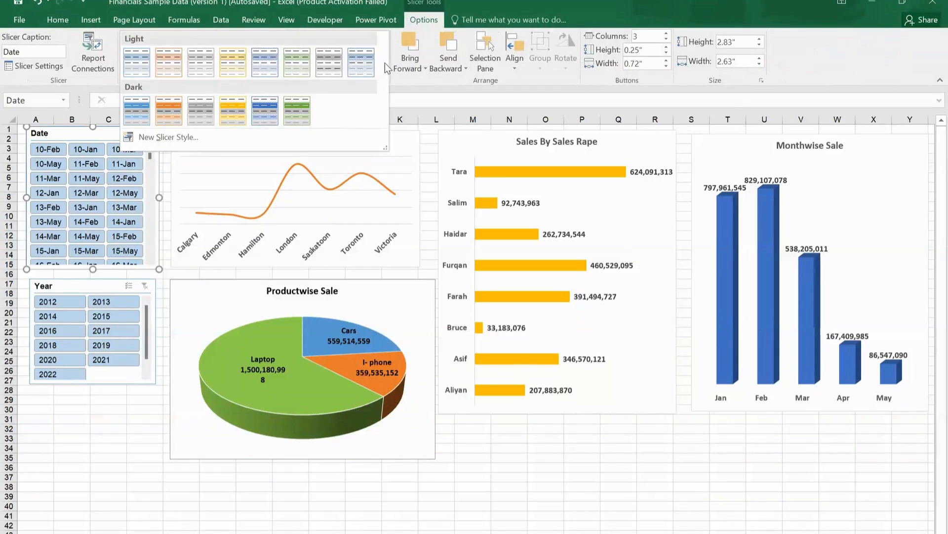
pyautogui.click(186, 121)
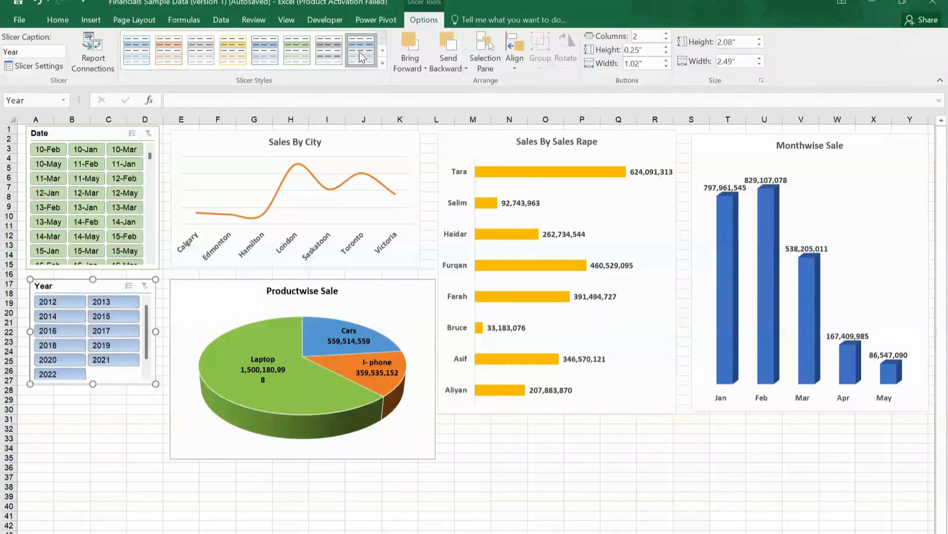
pyautogui.click(546, 457)
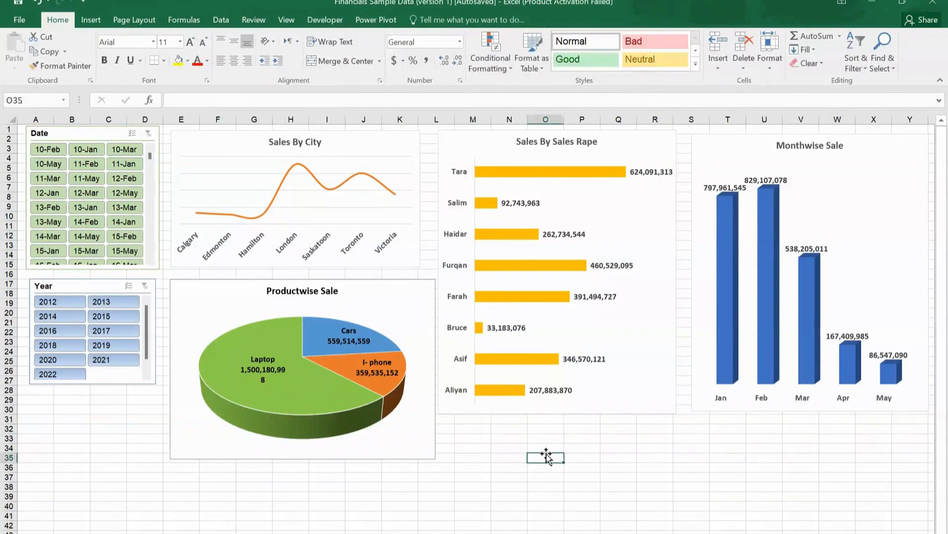